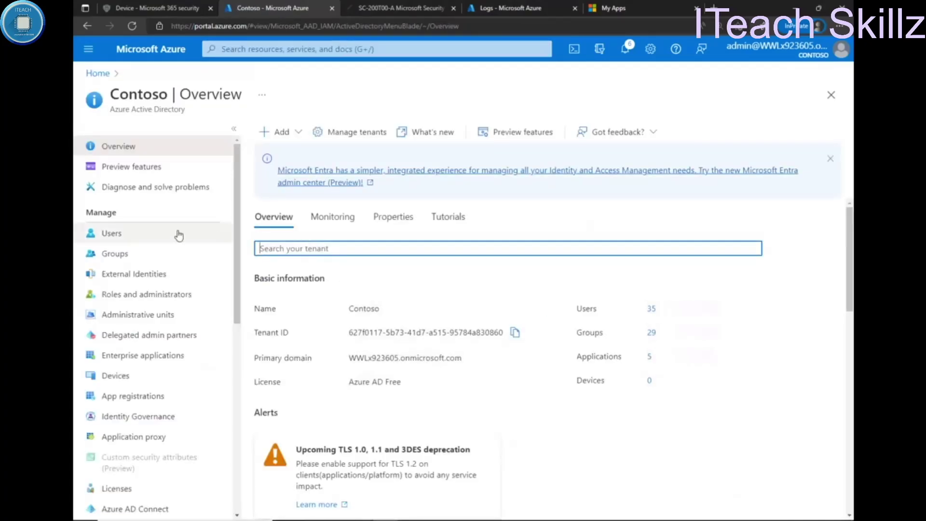
Browse the Contoso All users list of 35 users and open the New user menu
{"action": "left_click", "coordinate": [129, 239]}
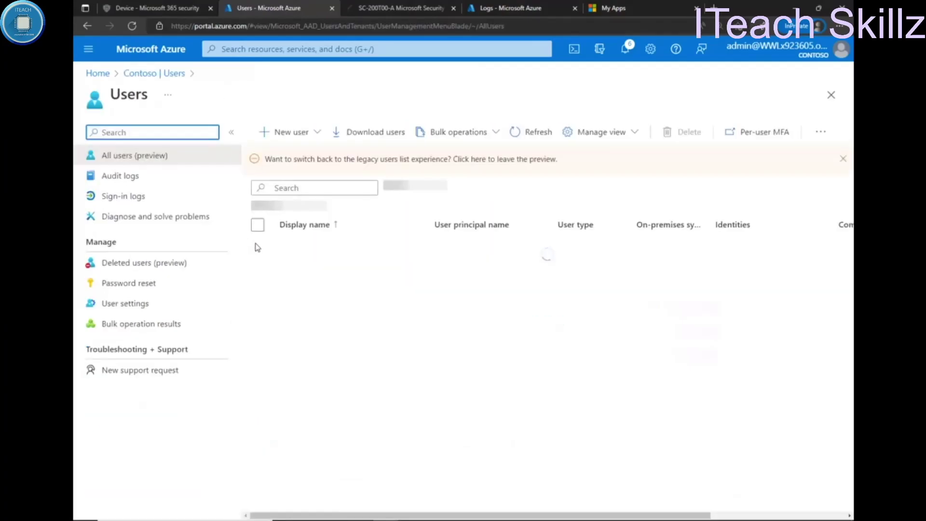
{"action": "scroll", "coordinate": [361, 306], "scroll_direction": "down", "scroll_amount": 2}
{"action": "scroll", "coordinate": [361, 307], "scroll_direction": "down", "scroll_amount": 8}
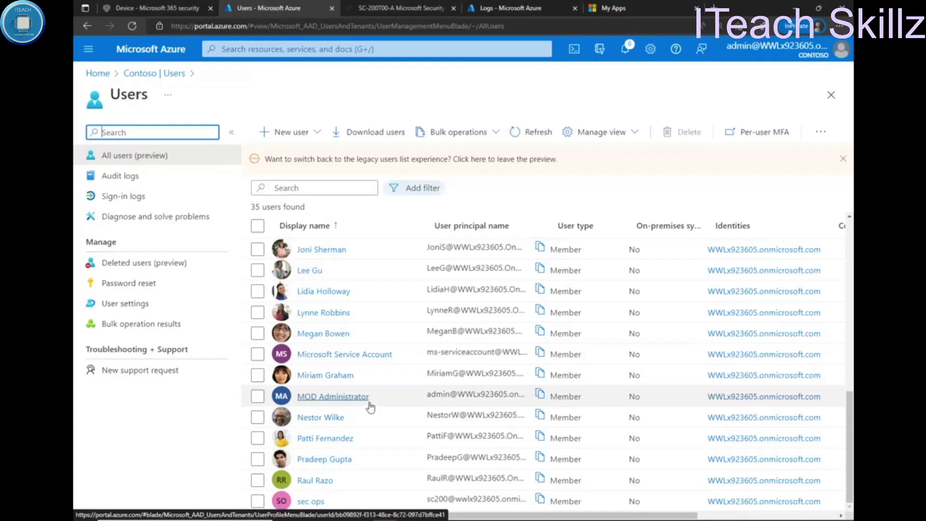
{"action": "scroll", "coordinate": [357, 482], "scroll_direction": "up", "scroll_amount": 1}
{"action": "scroll", "coordinate": [357, 483], "scroll_direction": "down", "scroll_amount": 1}
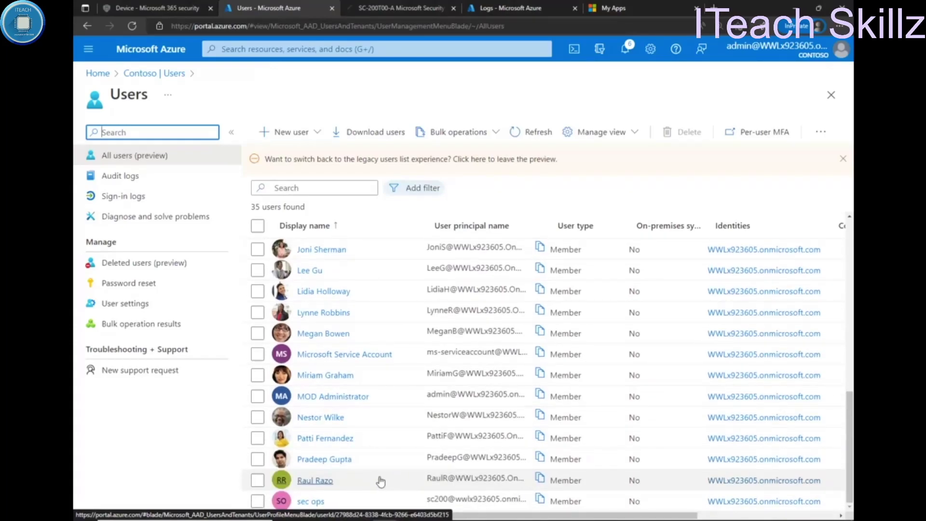
{"action": "scroll", "coordinate": [311, 220], "scroll_direction": "up", "scroll_amount": 10}
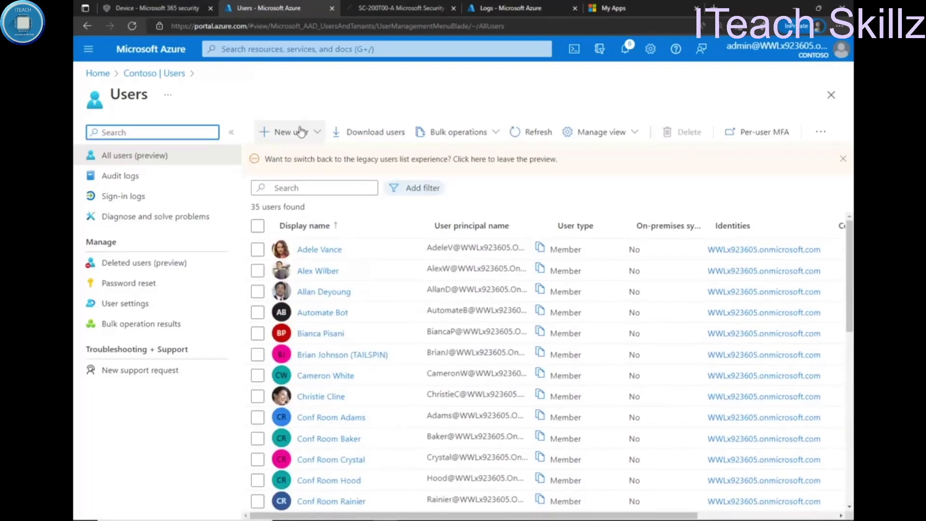
{"action": "left_click", "coordinate": [291, 132]}
Start a new internal user with user name user1 on the tenant's default domain
{"action": "left_click", "coordinate": [295, 167]}
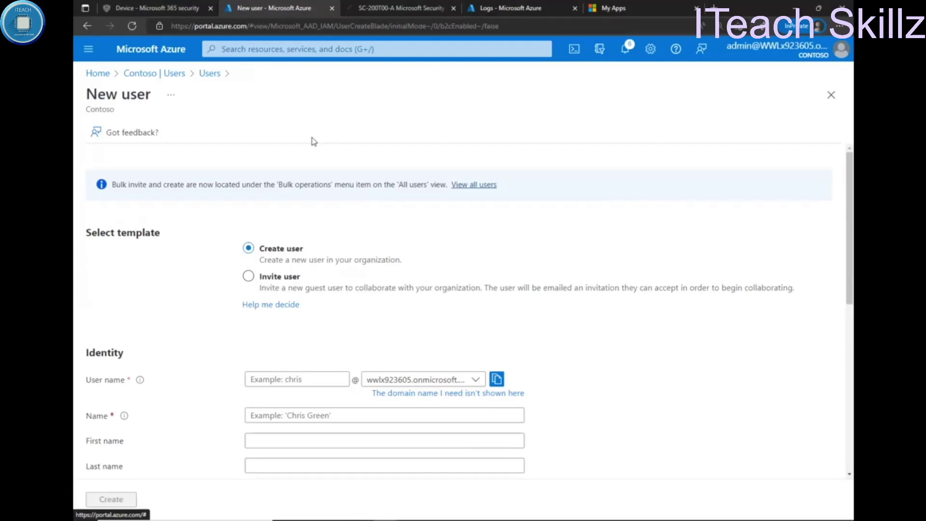
{"action": "left_click", "coordinate": [269, 379]}
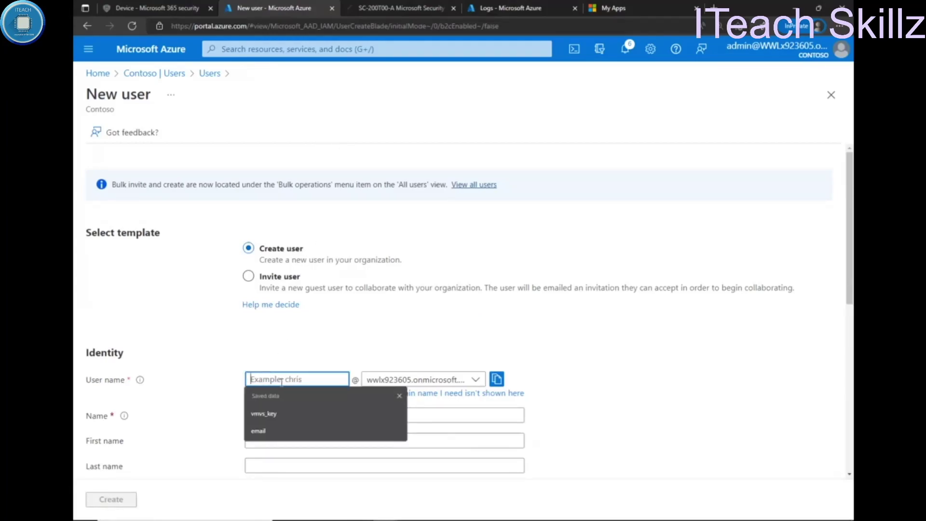
{"action": "type", "text": "user1"}
{"action": "left_click", "coordinate": [425, 380]}
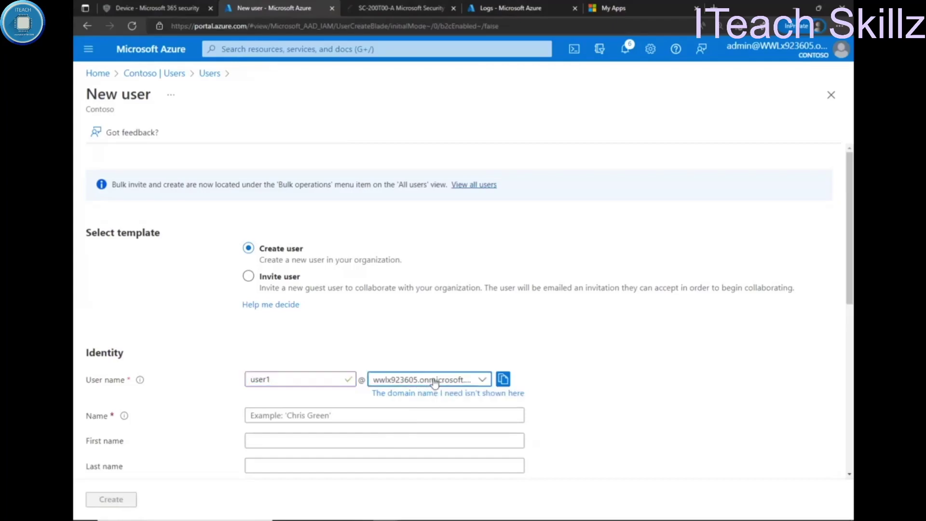
{"action": "left_click", "coordinate": [429, 324]}
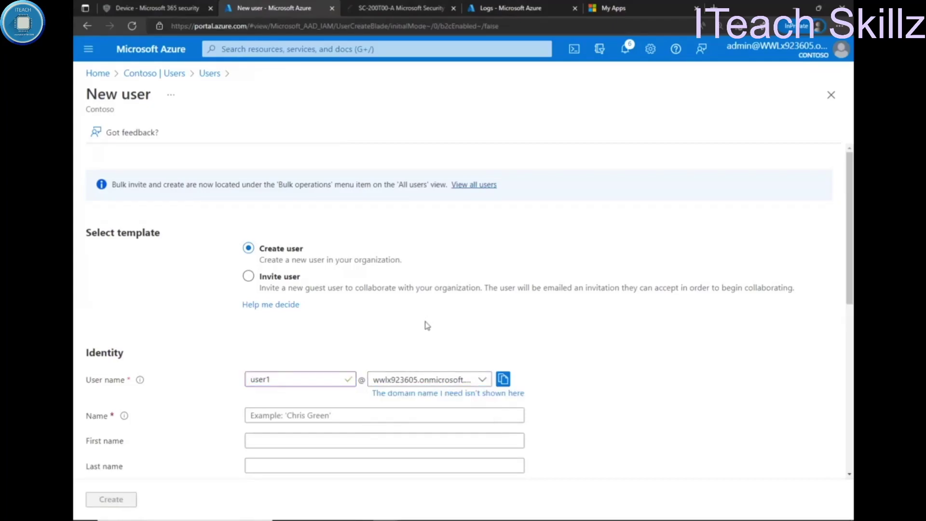
Enter name sc-100, first name user1 and last name sc100 for the new user
{"action": "left_click", "coordinate": [311, 417]}
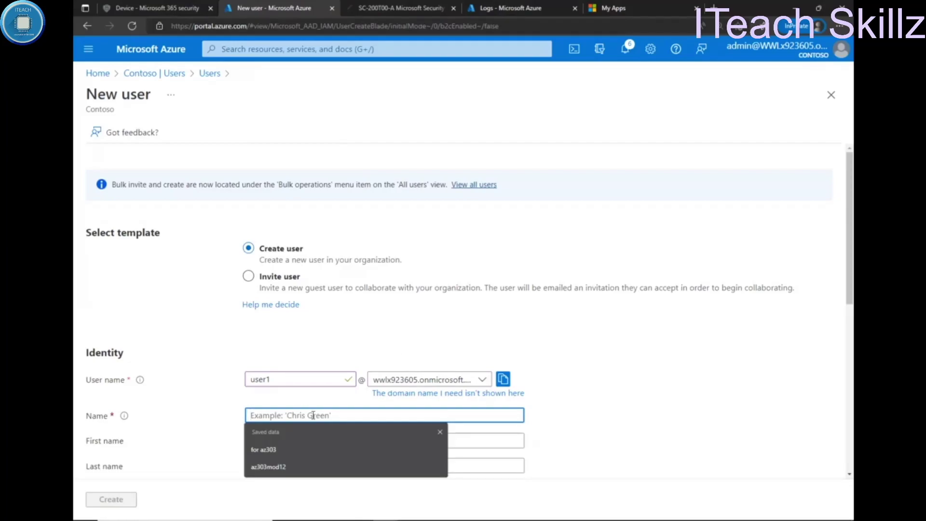
{"action": "type", "text": "sc-100"}
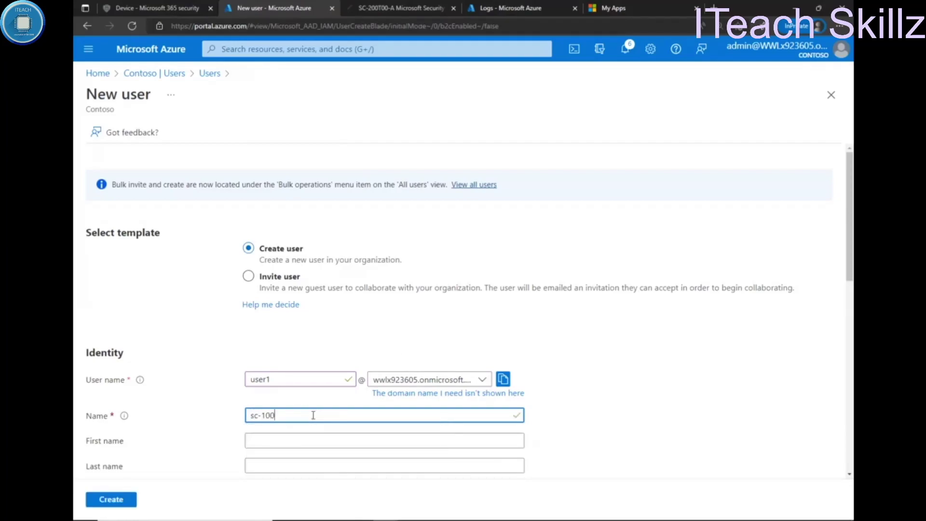
{"action": "key", "text": "Tab"}
{"action": "type", "text": "u"}
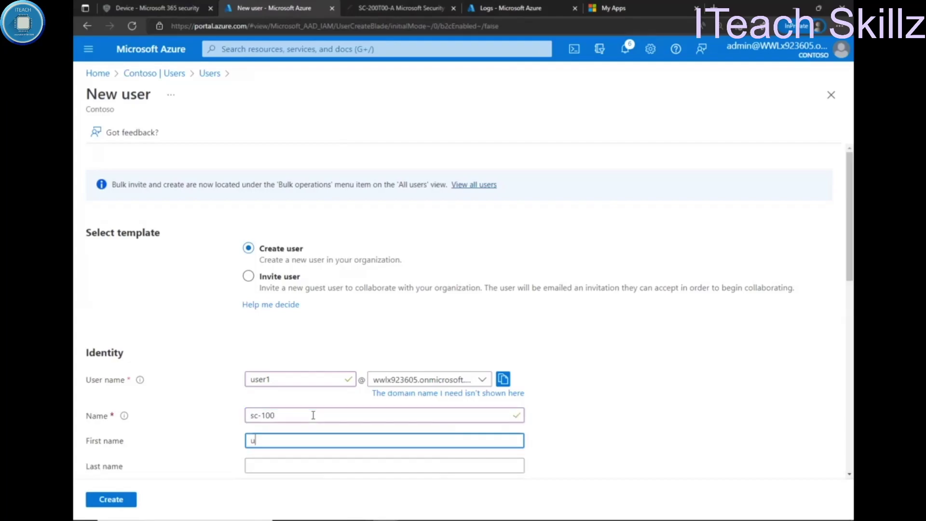
{"action": "type", "text": "ser1"}
{"action": "key", "text": "Tab"}
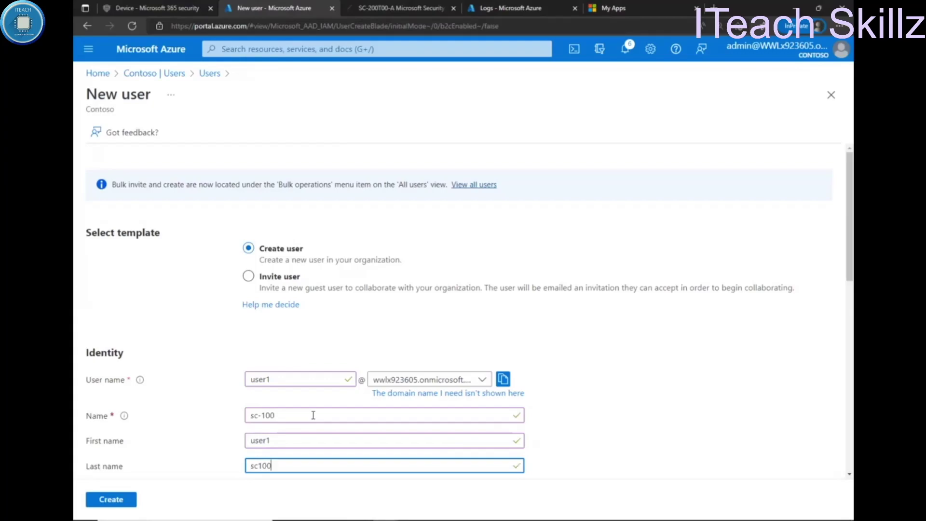
{"action": "scroll", "coordinate": [628, 395], "scroll_direction": "down", "scroll_amount": 4}
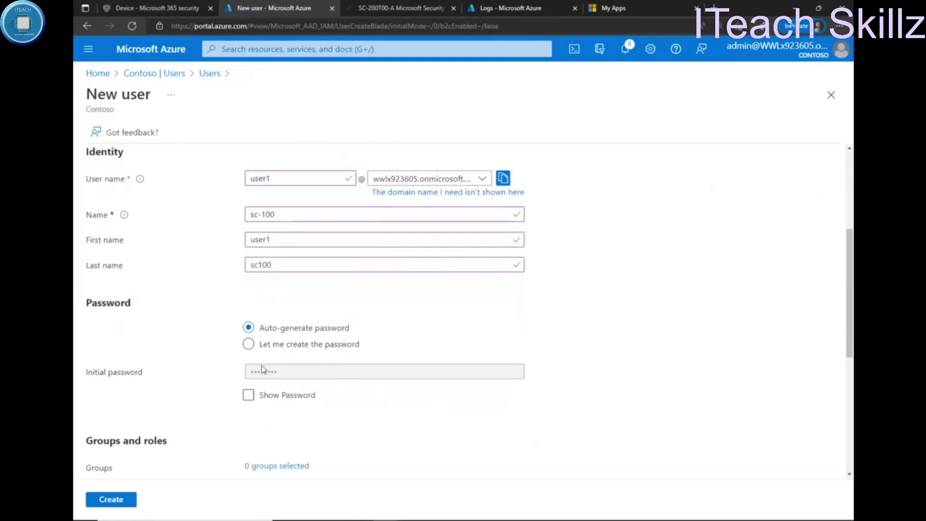
Choose 'Let me create the password' and enter the user's initial password
{"action": "left_click", "coordinate": [250, 349]}
{"action": "left_click", "coordinate": [294, 374]}
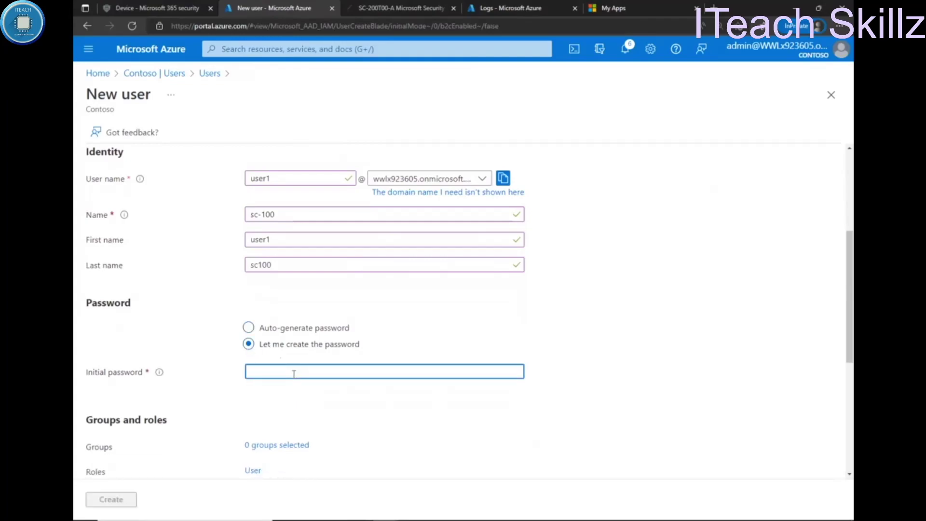
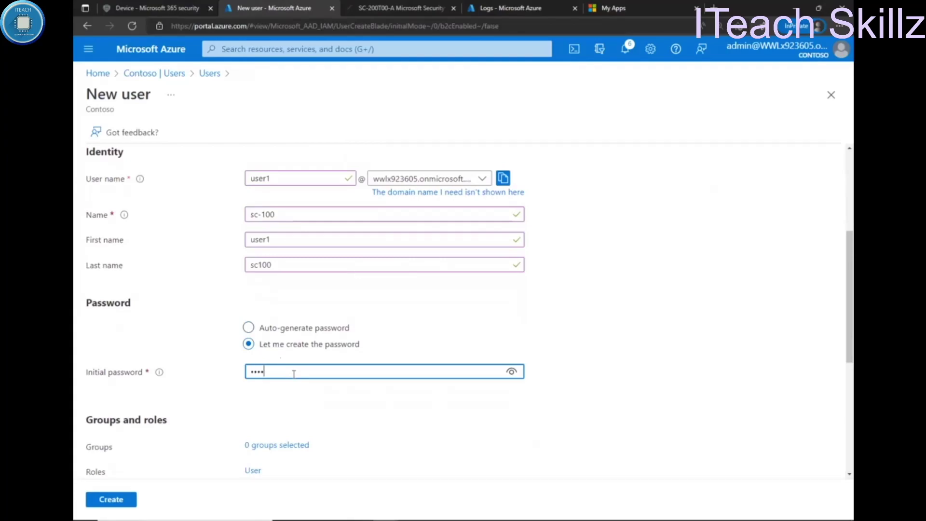
{"action": "scroll", "coordinate": [327, 400], "scroll_direction": "down", "scroll_amount": 3}
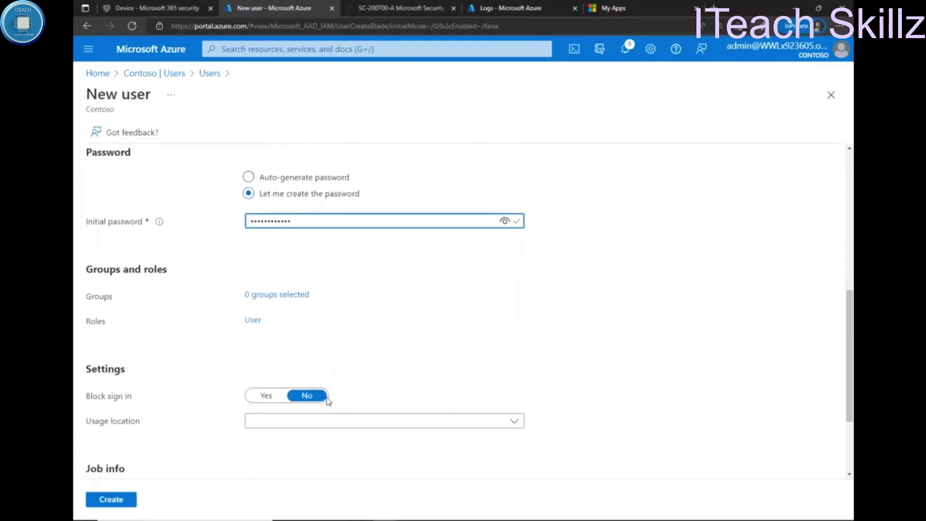
{"action": "scroll", "coordinate": [377, 331], "scroll_direction": "down", "scroll_amount": 2}
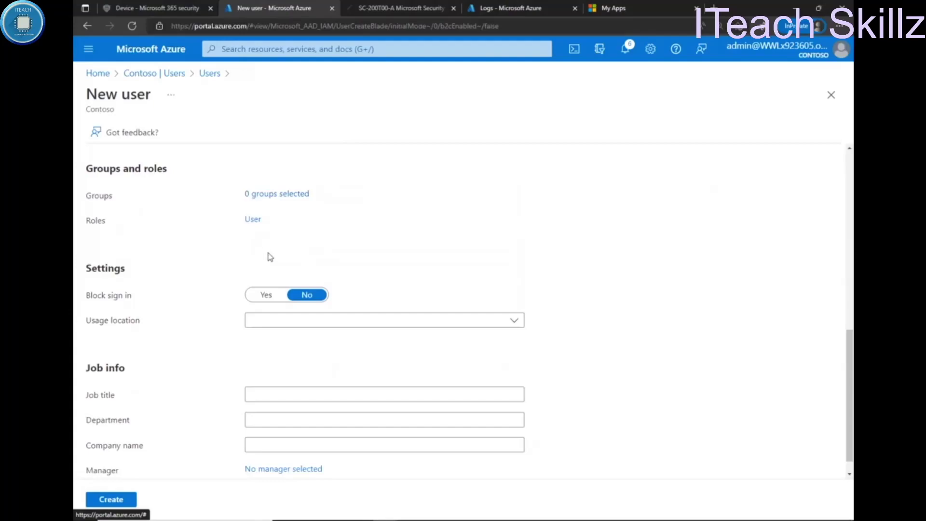
{"action": "scroll", "coordinate": [290, 321], "scroll_direction": "down", "scroll_amount": 1}
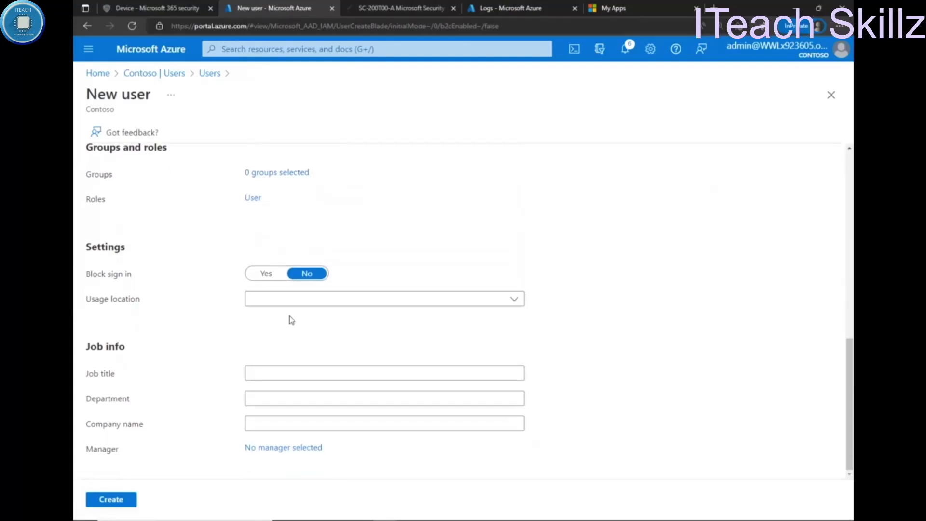
{"action": "scroll", "coordinate": [299, 328], "scroll_direction": "up", "scroll_amount": 5}
{"action": "scroll", "coordinate": [307, 332], "scroll_direction": "down", "scroll_amount": 3}
{"action": "scroll", "coordinate": [308, 335], "scroll_direction": "down", "scroll_amount": 1}
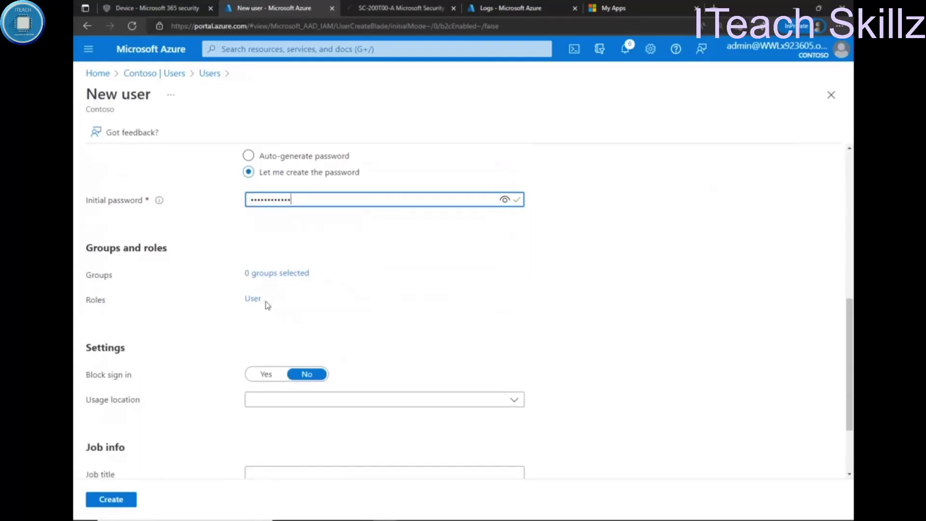
Assign the Application administrator role and create user sc-100
{"action": "left_click", "coordinate": [253, 299]}
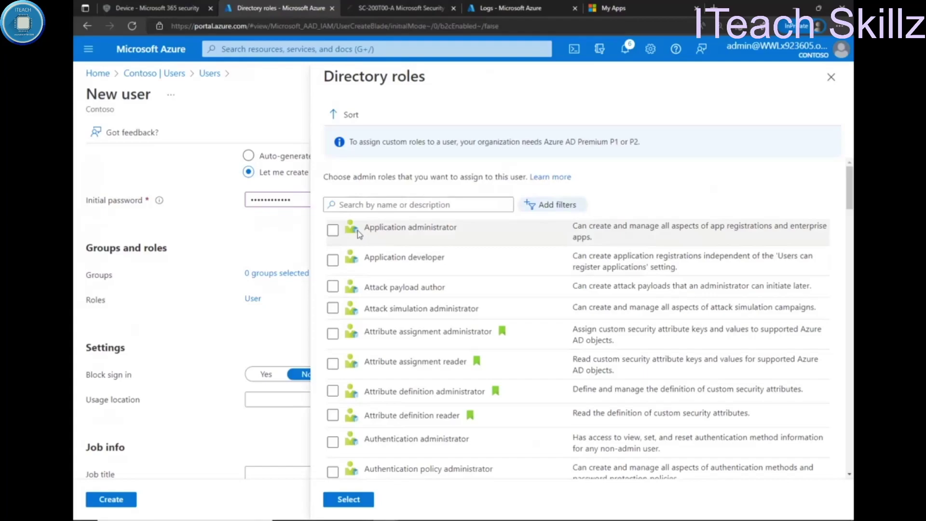
{"action": "left_click", "coordinate": [332, 231]}
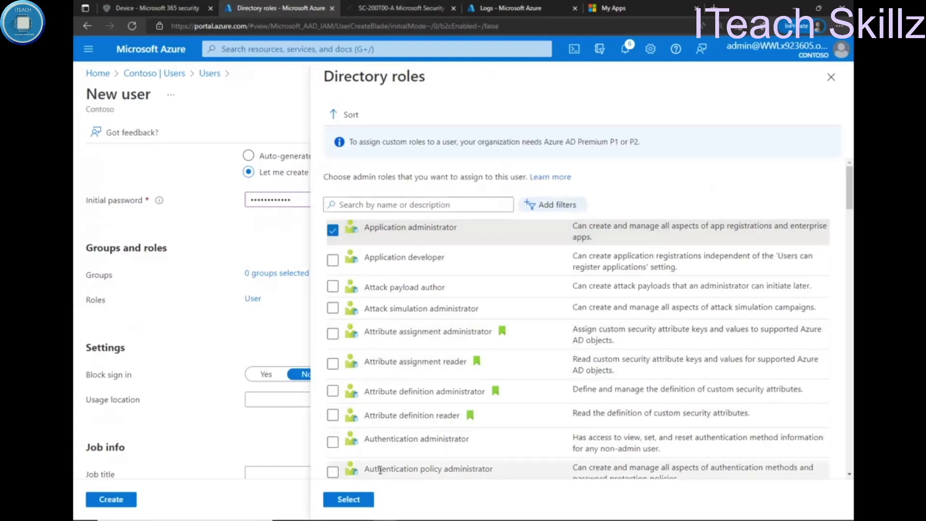
{"action": "left_click", "coordinate": [349, 498]}
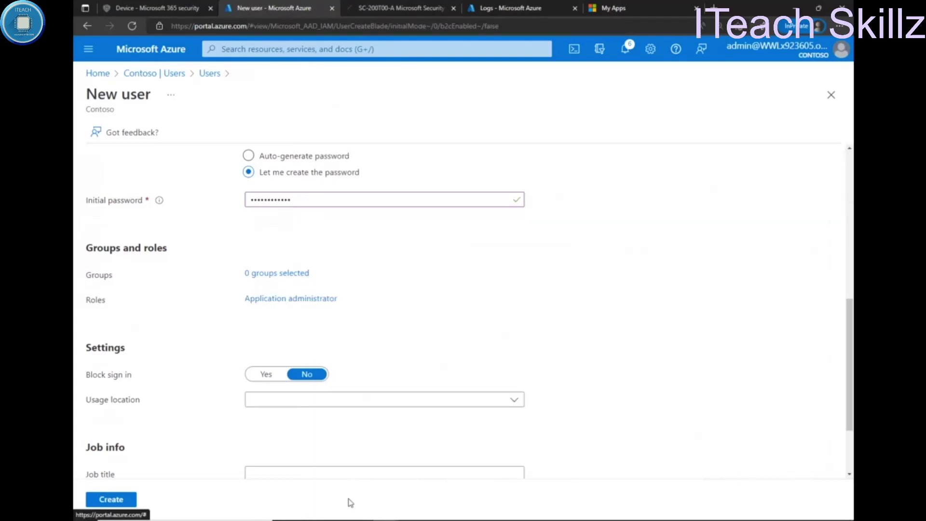
{"action": "scroll", "coordinate": [222, 459], "scroll_direction": "down", "scroll_amount": 2}
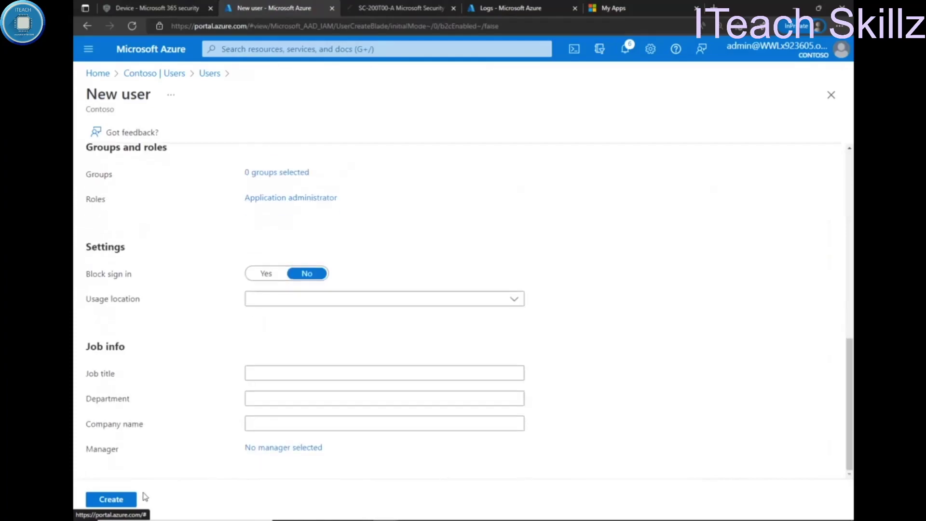
{"action": "left_click", "coordinate": [118, 499]}
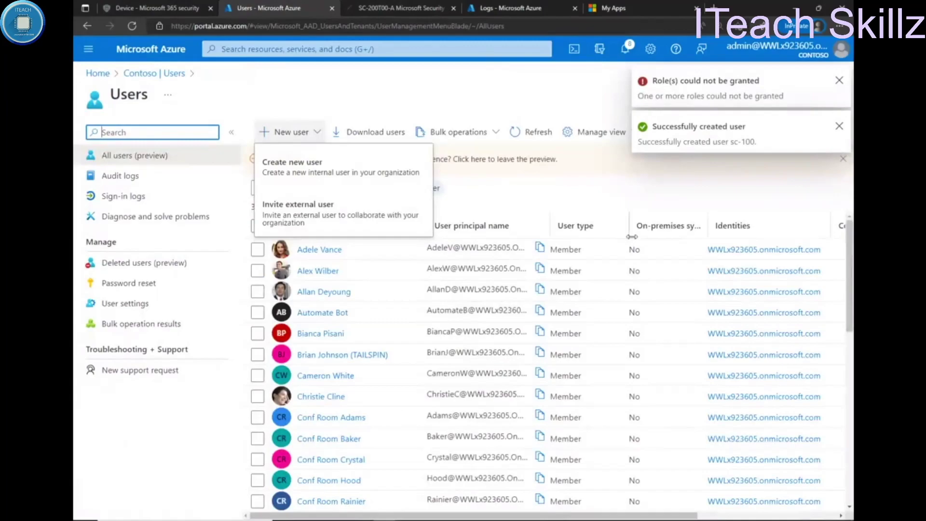
{"action": "scroll", "coordinate": [404, 401], "scroll_direction": "down", "scroll_amount": 8}
{"action": "scroll", "coordinate": [404, 401], "scroll_direction": "down", "scroll_amount": 2}
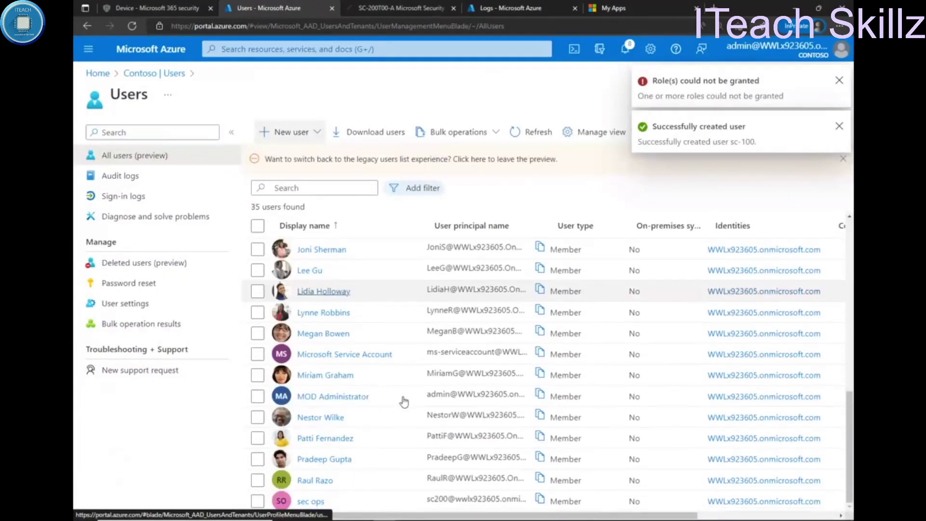
{"action": "scroll", "coordinate": [373, 421], "scroll_direction": "up", "scroll_amount": 10}
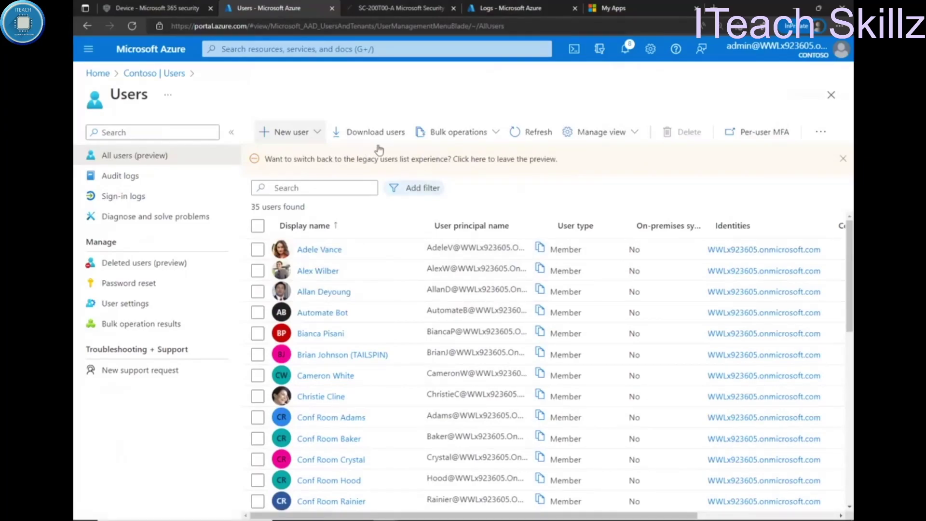
{"action": "left_click", "coordinate": [536, 132]}
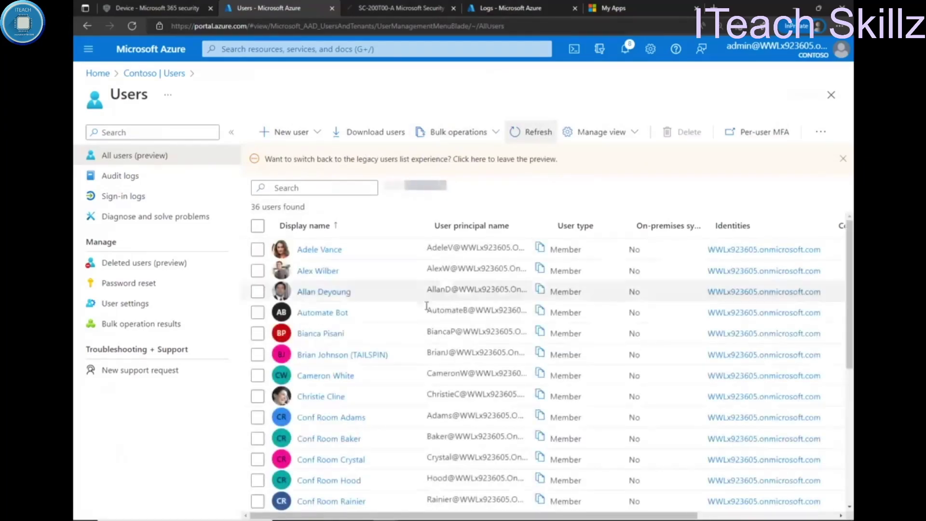
{"action": "scroll", "coordinate": [367, 381], "scroll_direction": "down", "scroll_amount": 8}
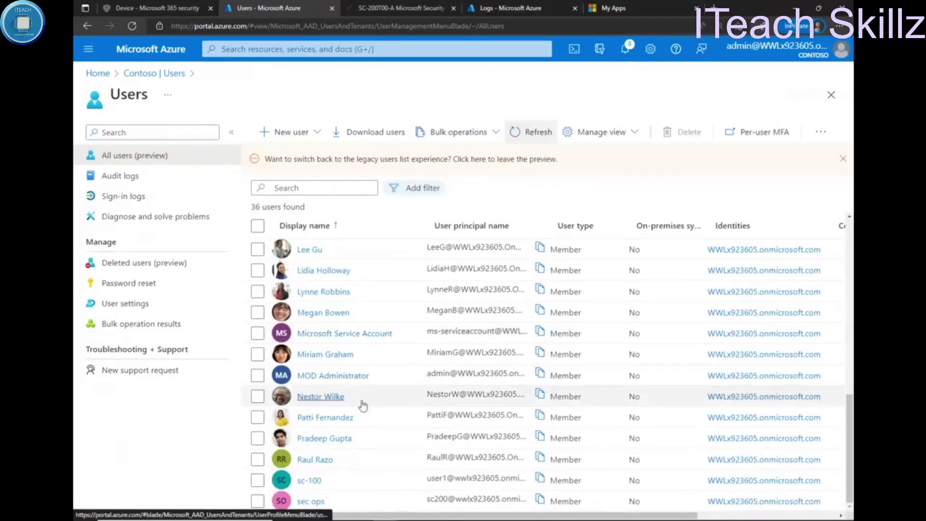
{"action": "left_click", "coordinate": [309, 480]}
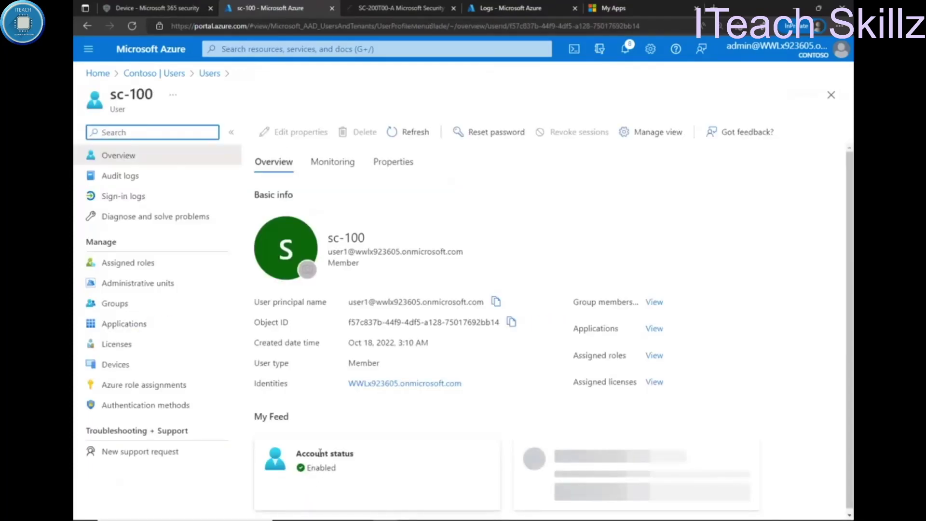
{"action": "left_click", "coordinate": [129, 264]}
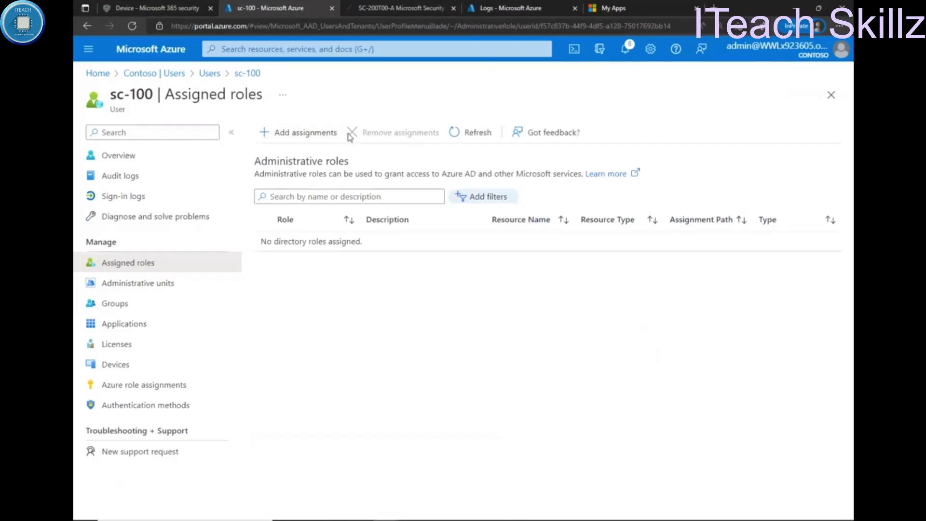
Search the portal for 'conditional' and open Azure AD Conditional Access policies
{"action": "left_click", "coordinate": [340, 48]}
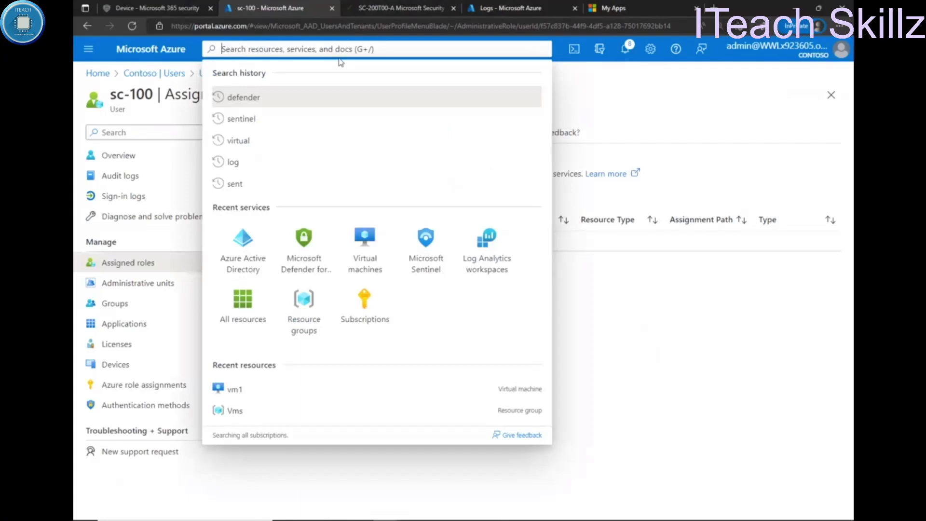
{"action": "type", "text": "conditional"}
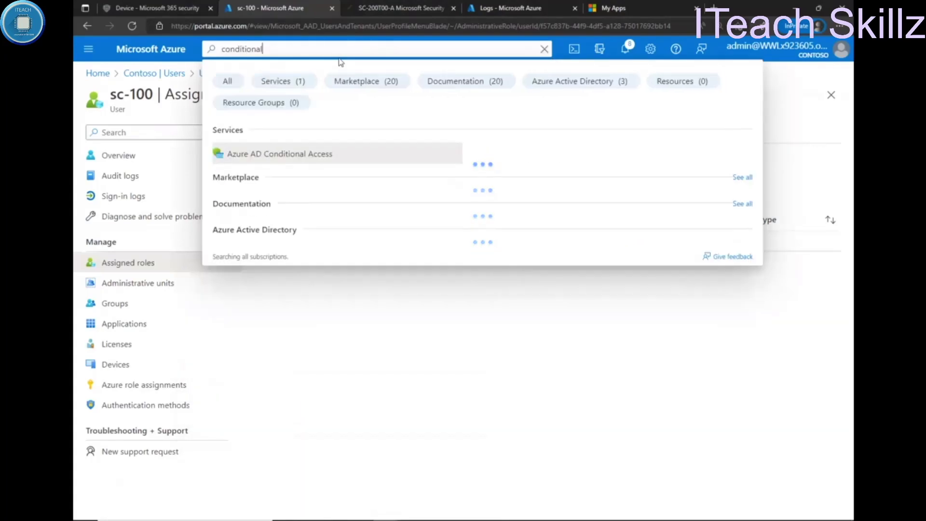
{"action": "left_click", "coordinate": [296, 153]}
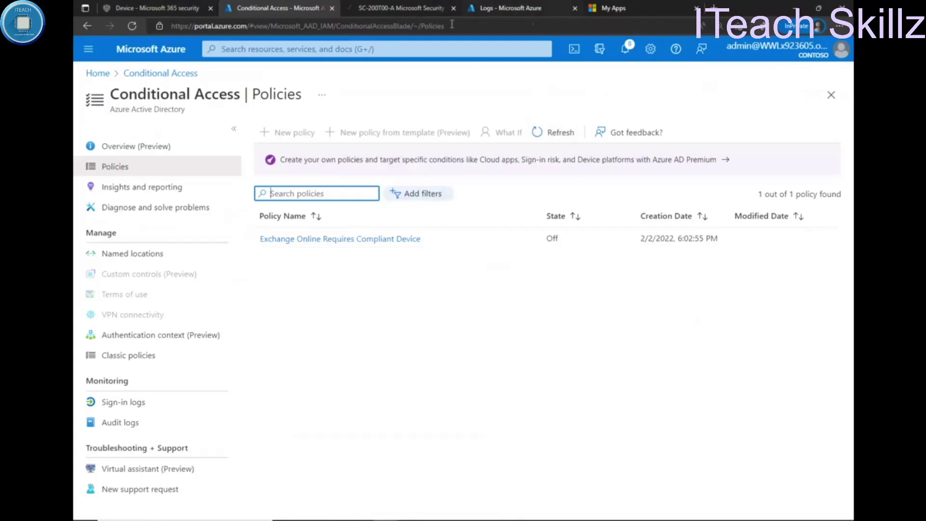
{"action": "left_click", "coordinate": [425, 51]}
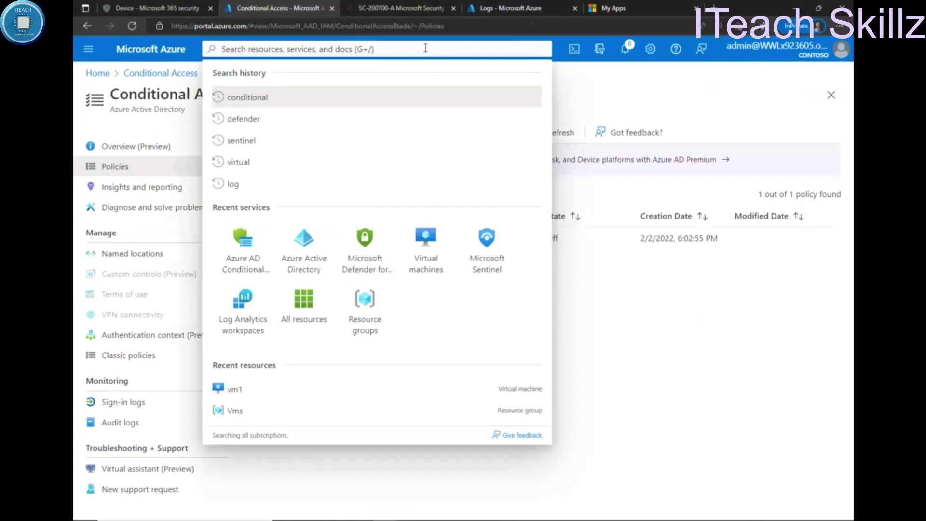
Review the tenant's licensed features and products, including Power Automate Free, then return to the Contoso overview
{"action": "left_click", "coordinate": [305, 265]}
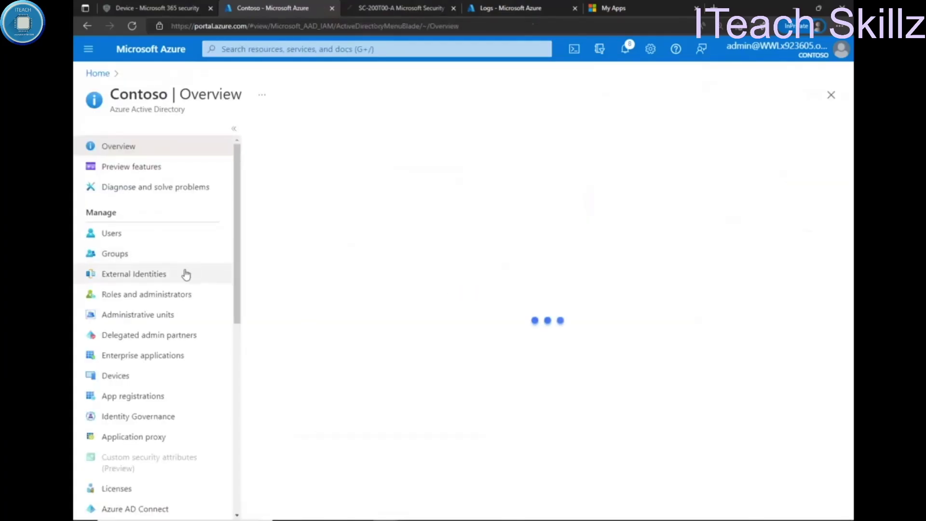
{"action": "scroll", "coordinate": [188, 271], "scroll_direction": "down", "scroll_amount": 3}
{"action": "left_click", "coordinate": [119, 316]}
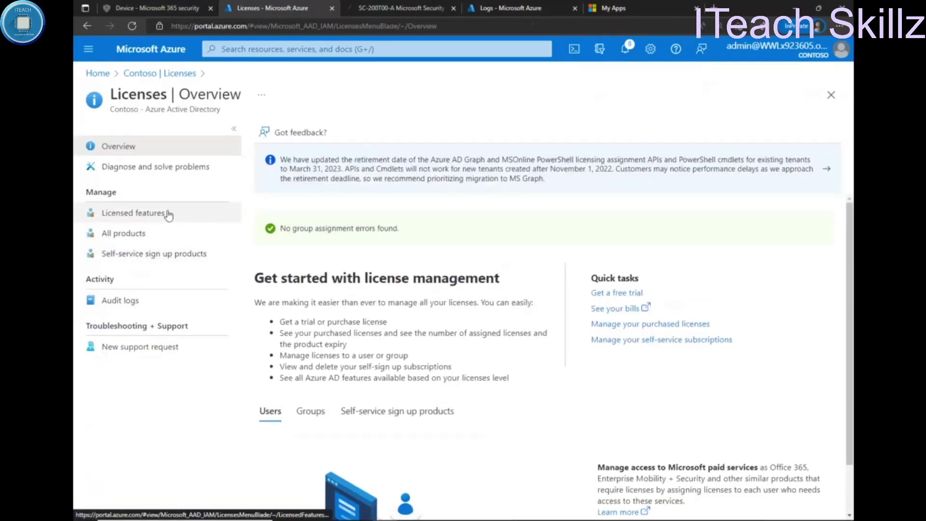
{"action": "left_click", "coordinate": [153, 217]}
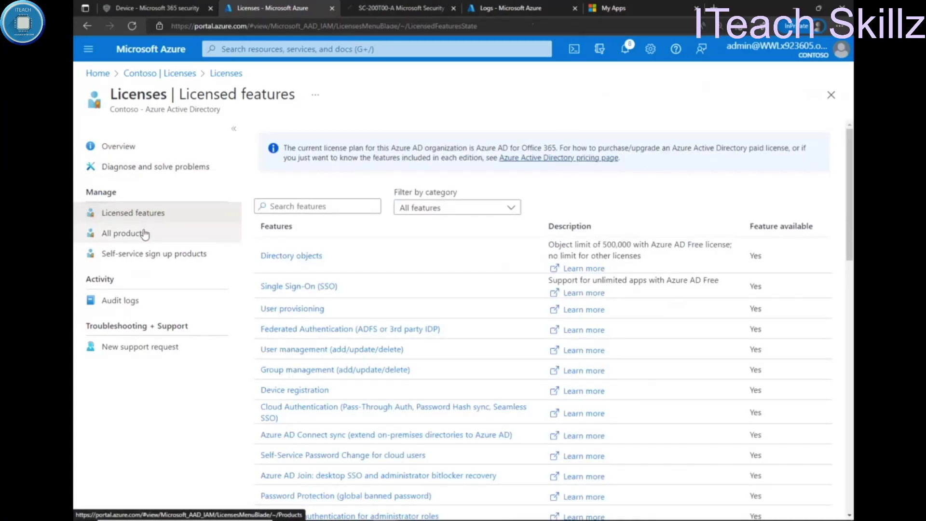
{"action": "left_click", "coordinate": [145, 234]}
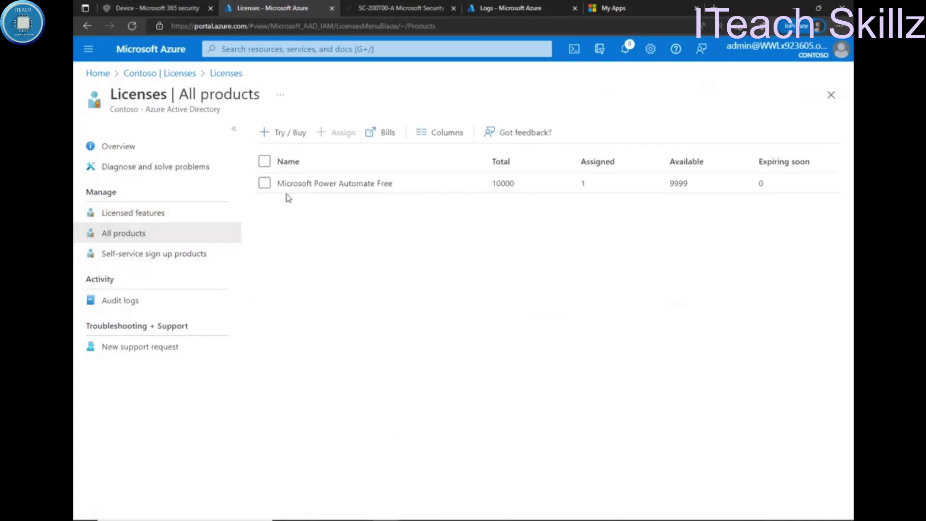
{"action": "left_click", "coordinate": [293, 184]}
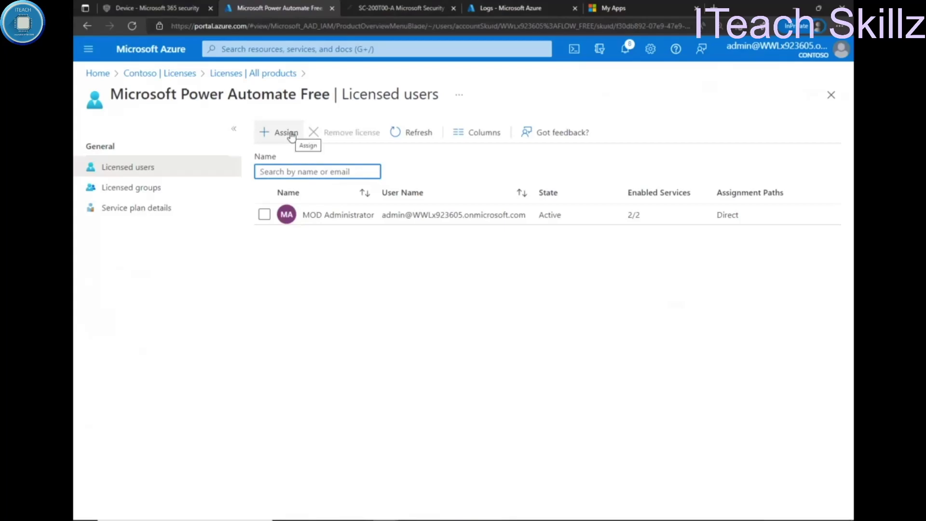
{"action": "left_click", "coordinate": [187, 74]}
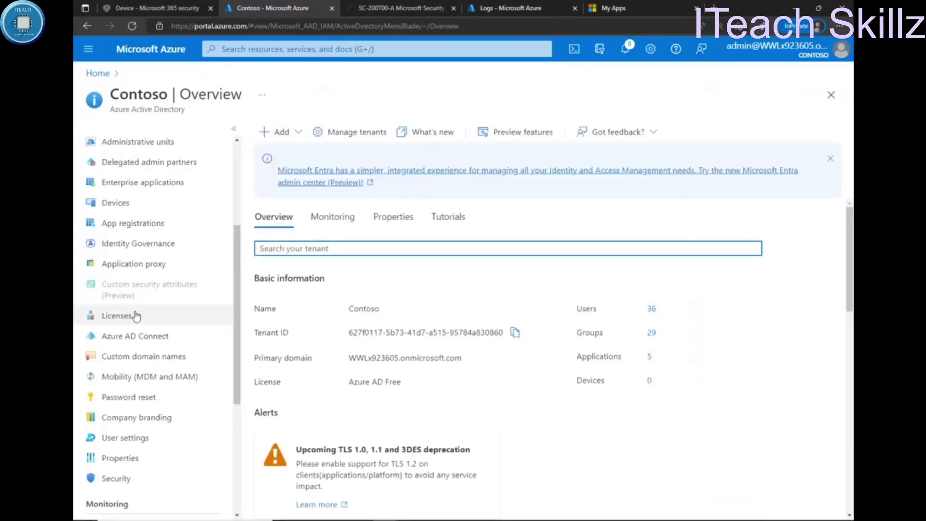
Activate the Enterprise Mobility + Security E5 free trial from Licenses Try / Buy
{"action": "left_click", "coordinate": [137, 315]}
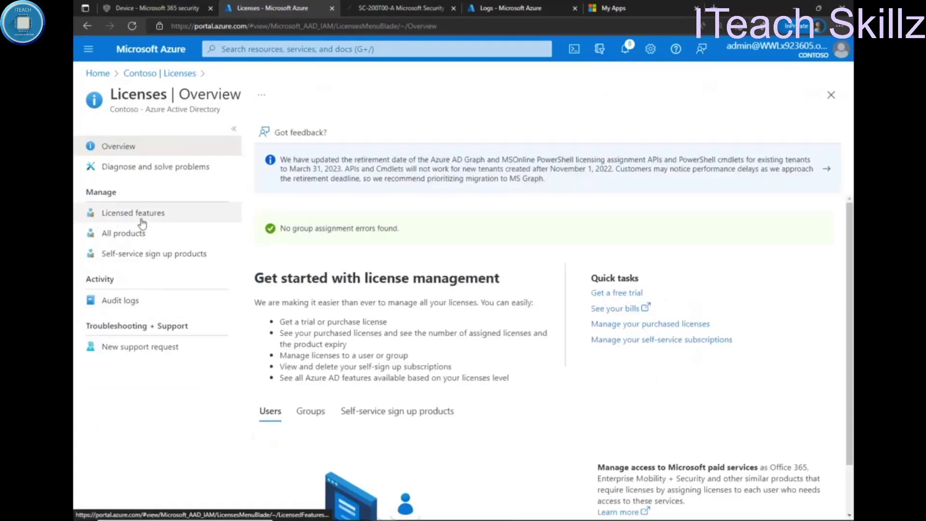
{"action": "left_click", "coordinate": [131, 232]}
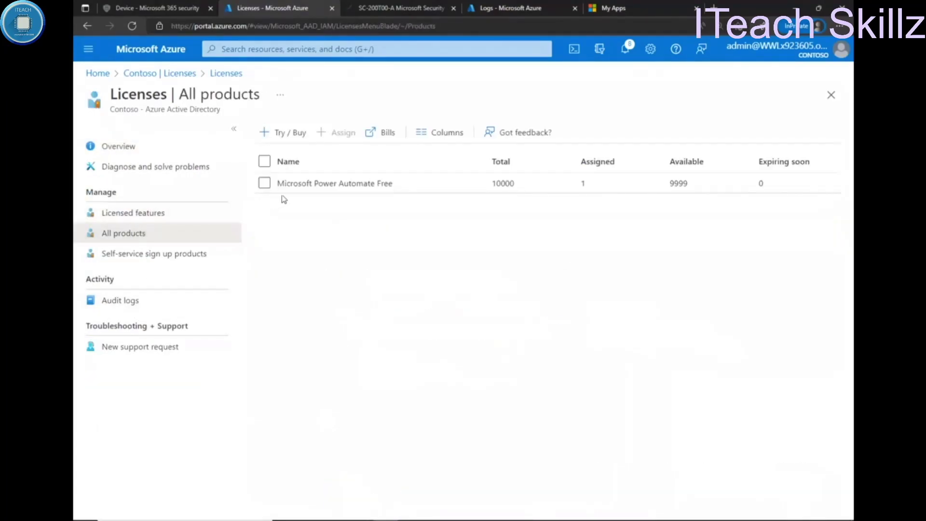
{"action": "left_click", "coordinate": [274, 133]}
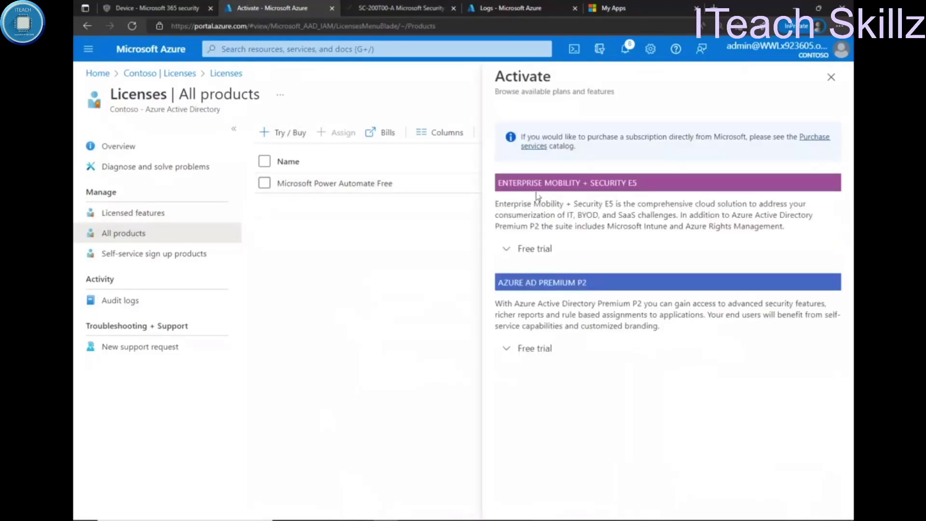
{"action": "left_click", "coordinate": [526, 247]}
{"action": "scroll", "coordinate": [570, 353], "scroll_direction": "down", "scroll_amount": 1}
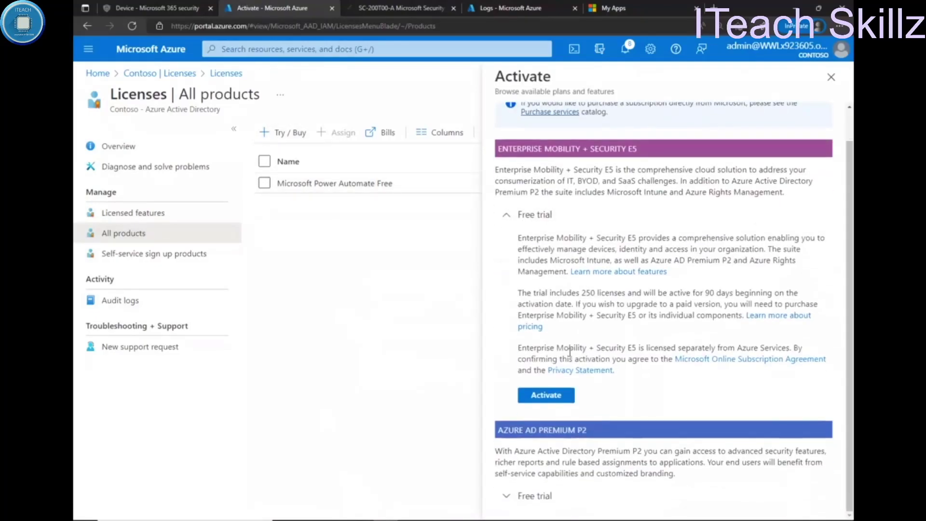
{"action": "left_click", "coordinate": [562, 394]}
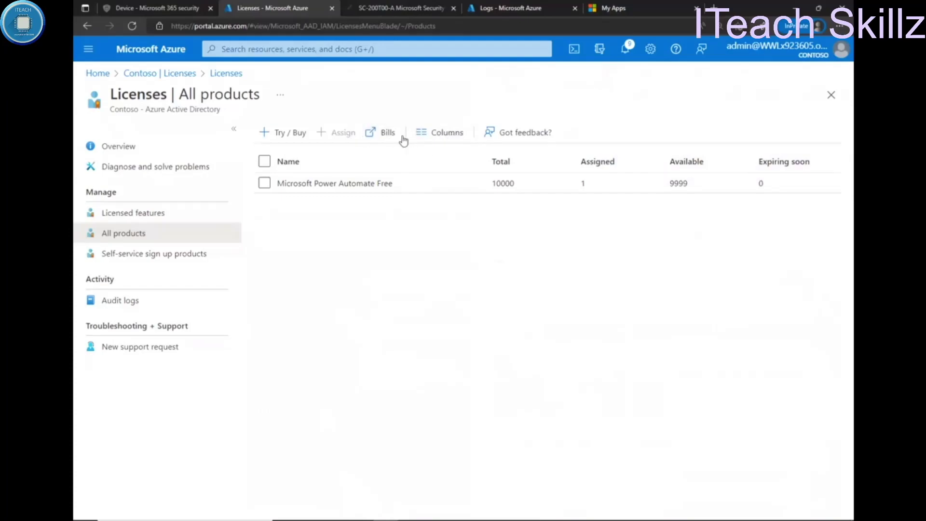
Return to the Azure AD Conditional Access policies page
{"action": "left_click", "coordinate": [281, 49]}
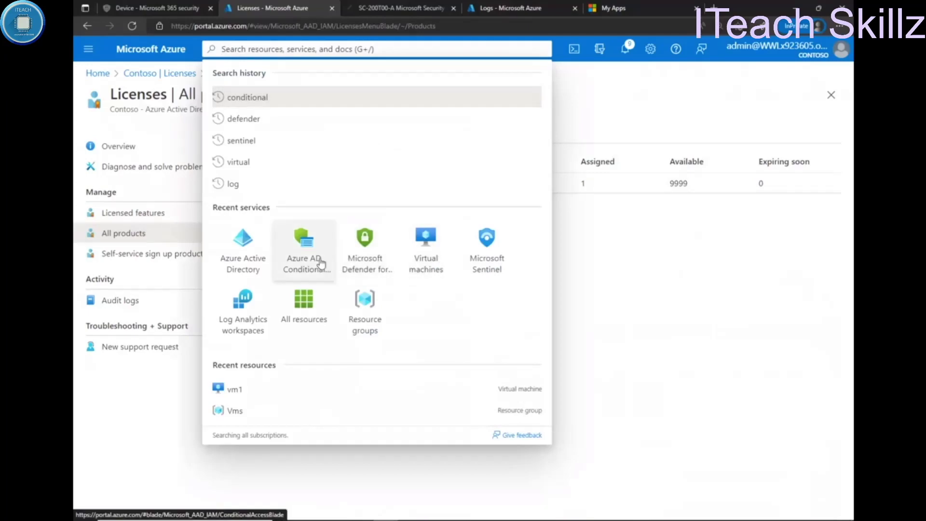
{"action": "left_click", "coordinate": [320, 261]}
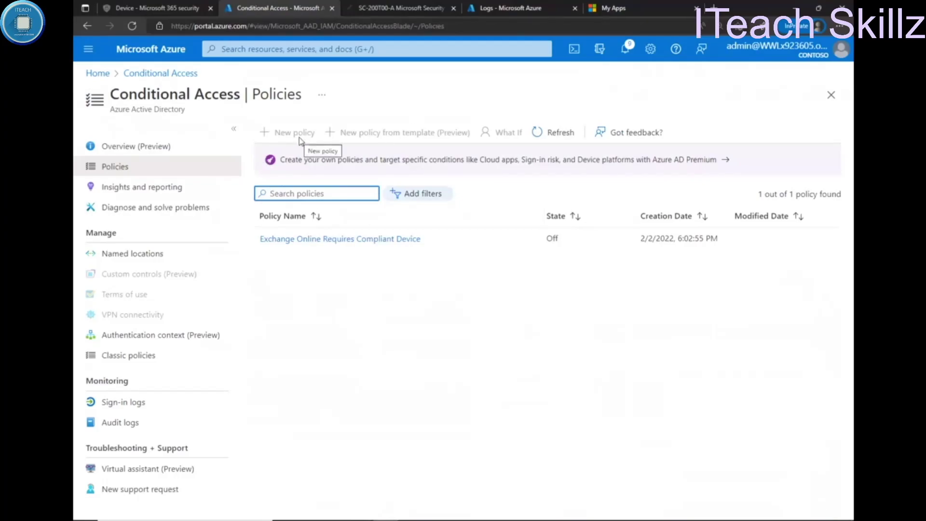
{"action": "left_click", "coordinate": [791, 57]}
Sign out of the administrator account and reload the Azure portal at portal.azure.com
{"action": "left_click", "coordinate": [792, 57]}
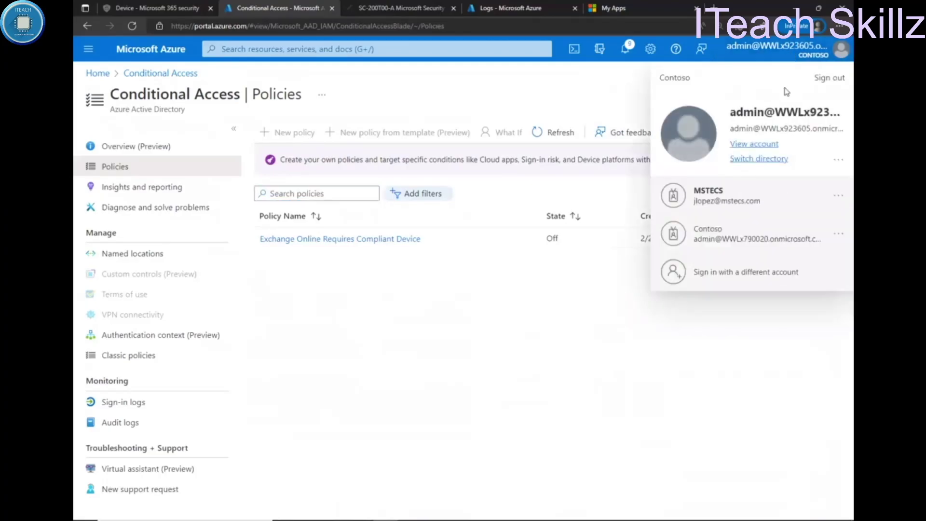
{"action": "left_click", "coordinate": [830, 78]}
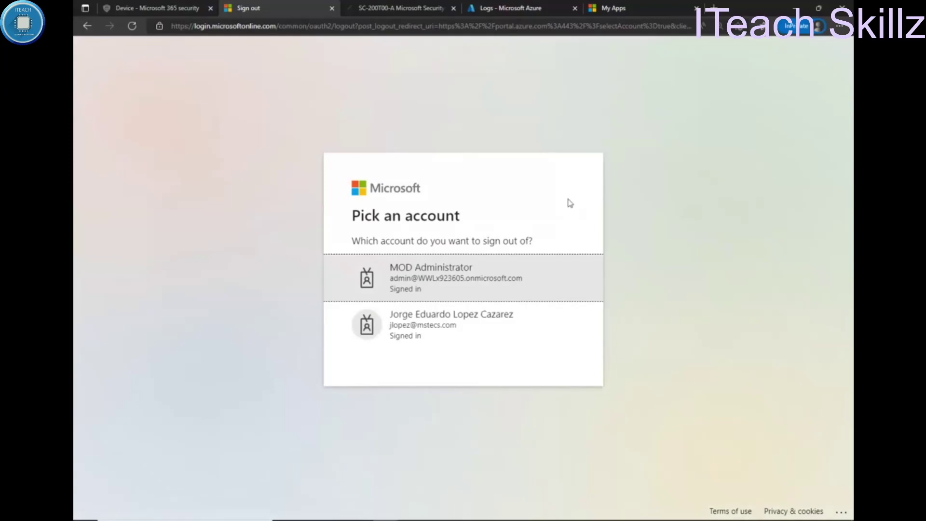
{"action": "left_click", "coordinate": [479, 277]}
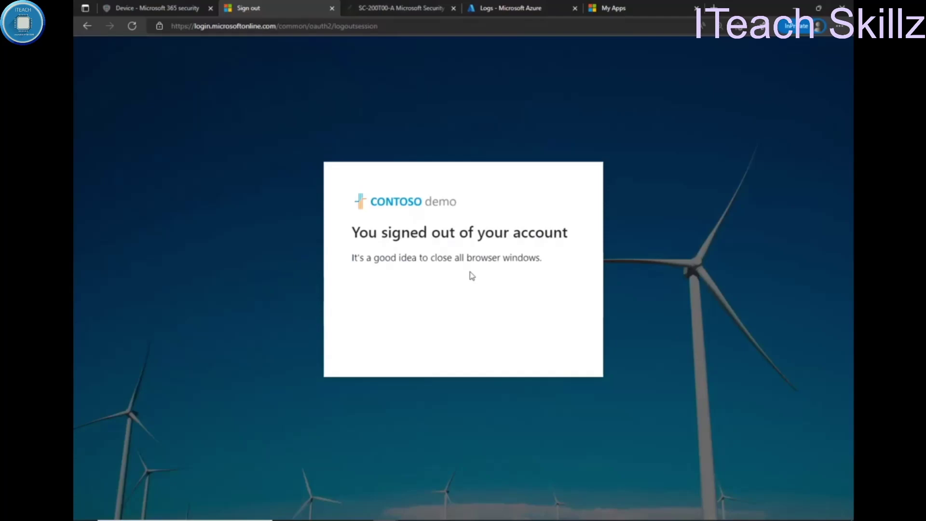
{"action": "left_click", "coordinate": [327, 31]}
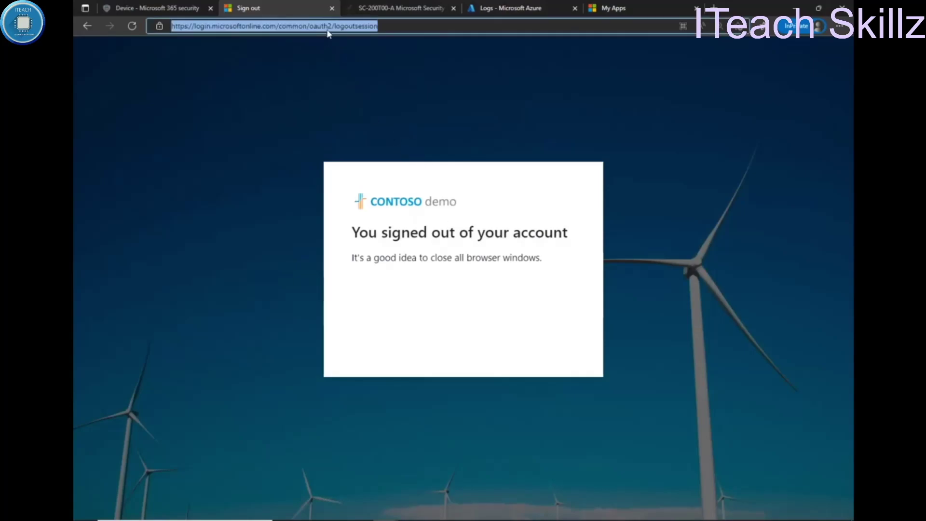
{"action": "type", "text": "portal"}
{"action": "key", "text": "Return"}
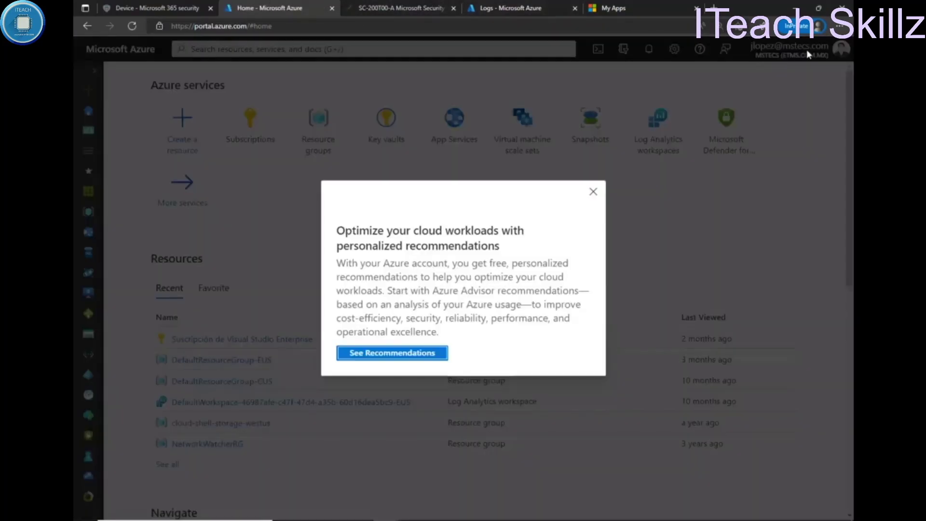
Dismiss the recommendations popup, sign out, and sign back in as the Contoso administrator
{"action": "left_click", "coordinate": [588, 130]}
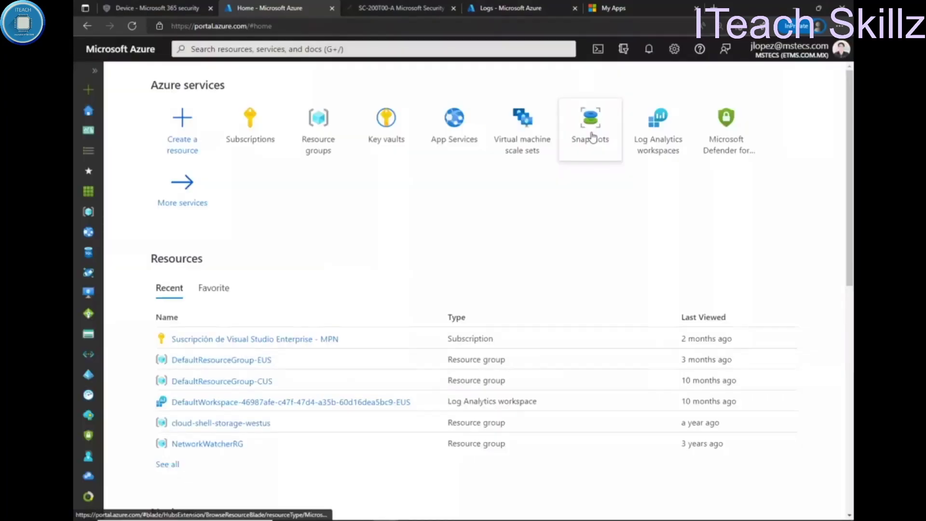
{"action": "left_click", "coordinate": [807, 54]}
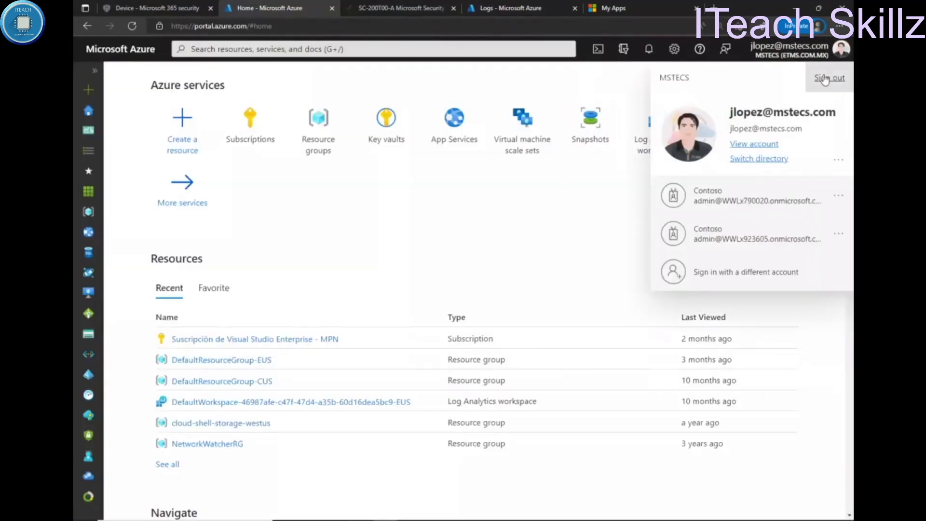
{"action": "left_click", "coordinate": [828, 78]}
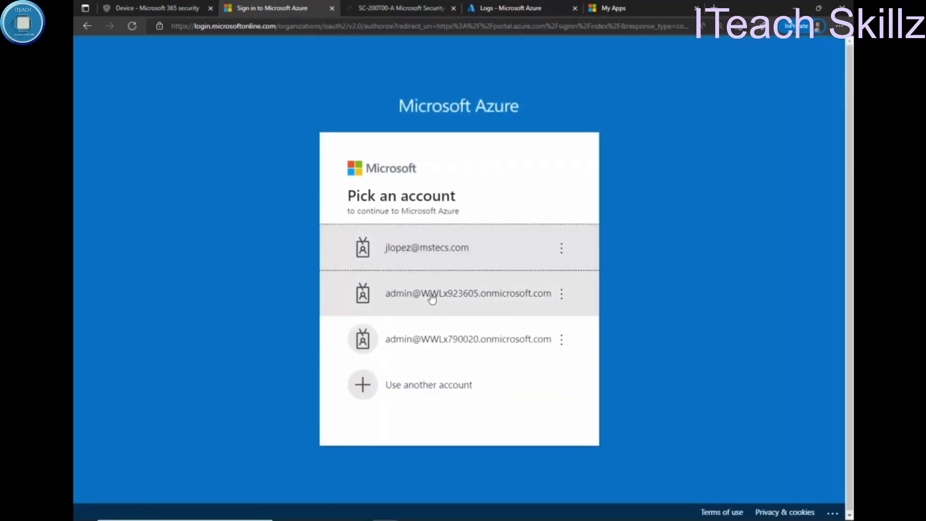
{"action": "left_click", "coordinate": [434, 306]}
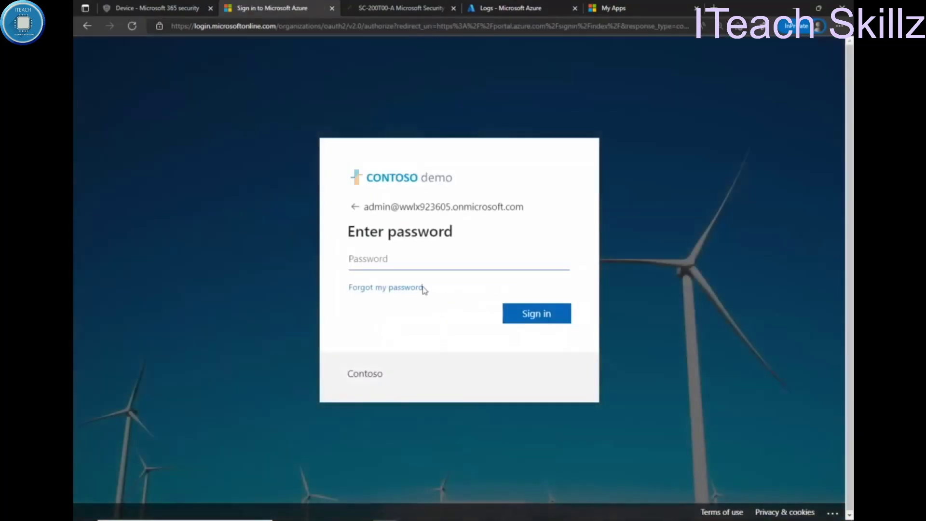
{"action": "key", "text": "ctrl+v"}
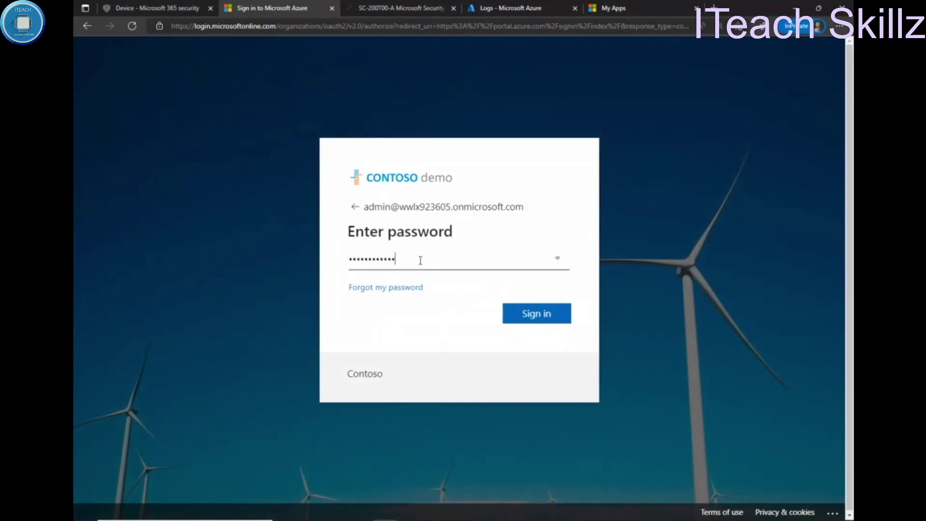
{"action": "left_click", "coordinate": [559, 262]}
{"action": "left_click", "coordinate": [533, 314]}
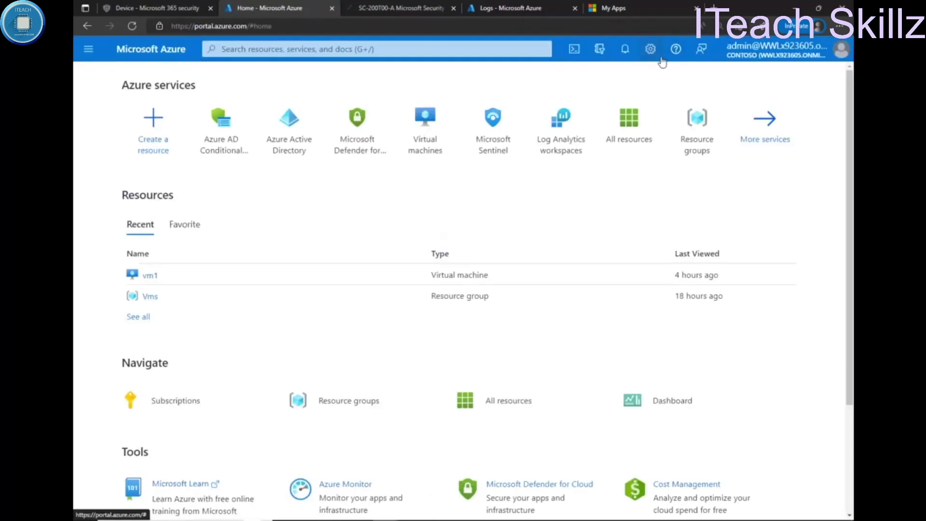
Open Azure Active Directory and reach Conditional Access policies through the Security blade
{"action": "left_click", "coordinate": [402, 50]}
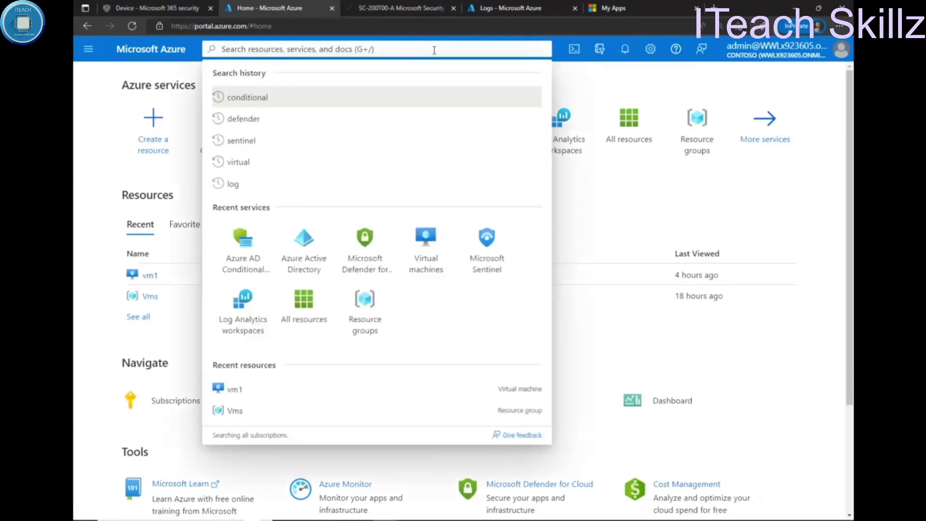
{"action": "left_click", "coordinate": [568, 86]}
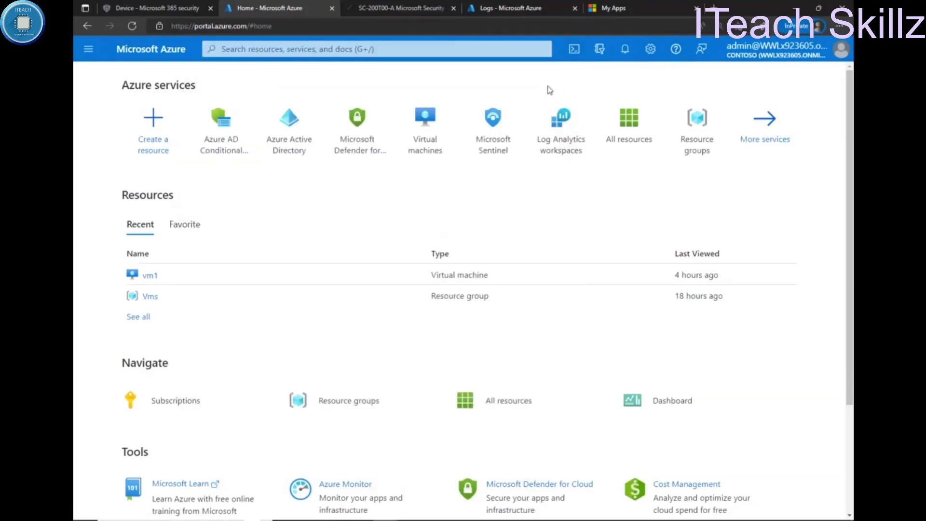
{"action": "left_click", "coordinate": [290, 119]}
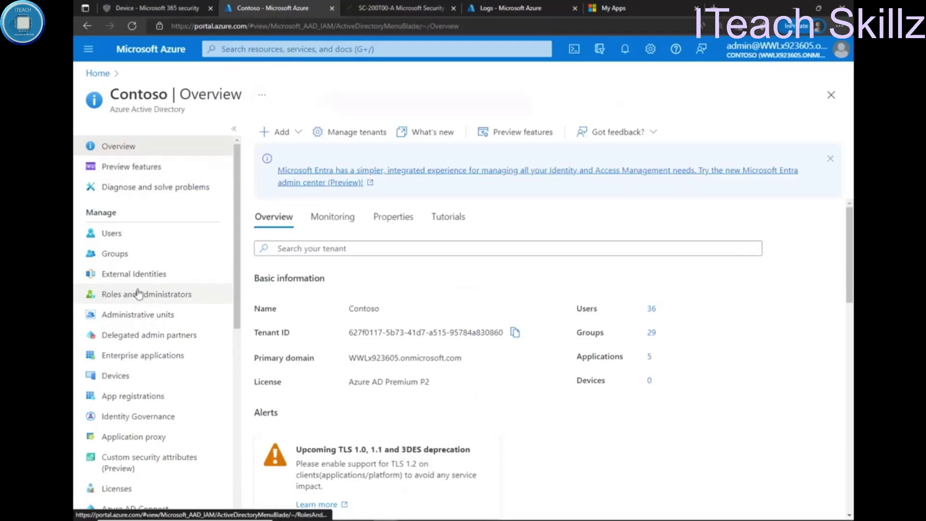
{"action": "scroll", "coordinate": [138, 293], "scroll_direction": "down", "scroll_amount": 1}
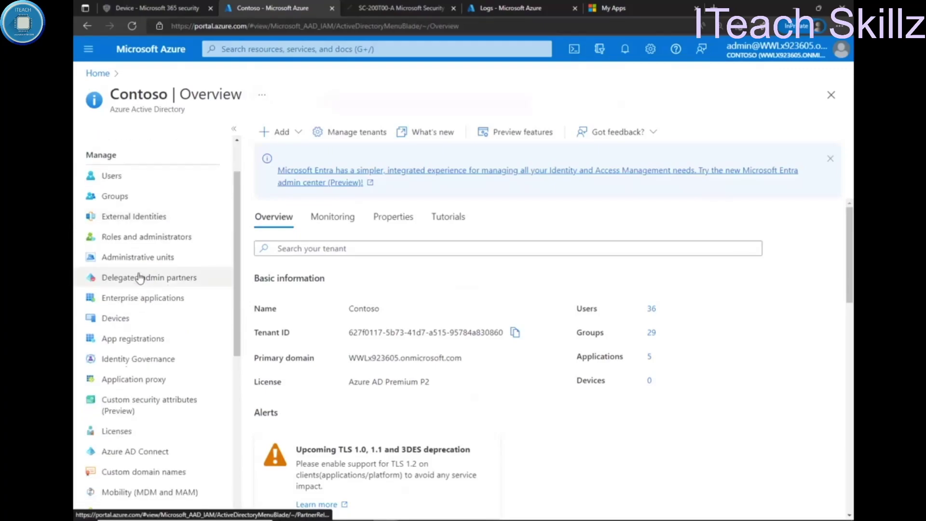
{"action": "scroll", "coordinate": [140, 279], "scroll_direction": "down", "scroll_amount": 3}
{"action": "scroll", "coordinate": [139, 277], "scroll_direction": "up", "scroll_amount": 4}
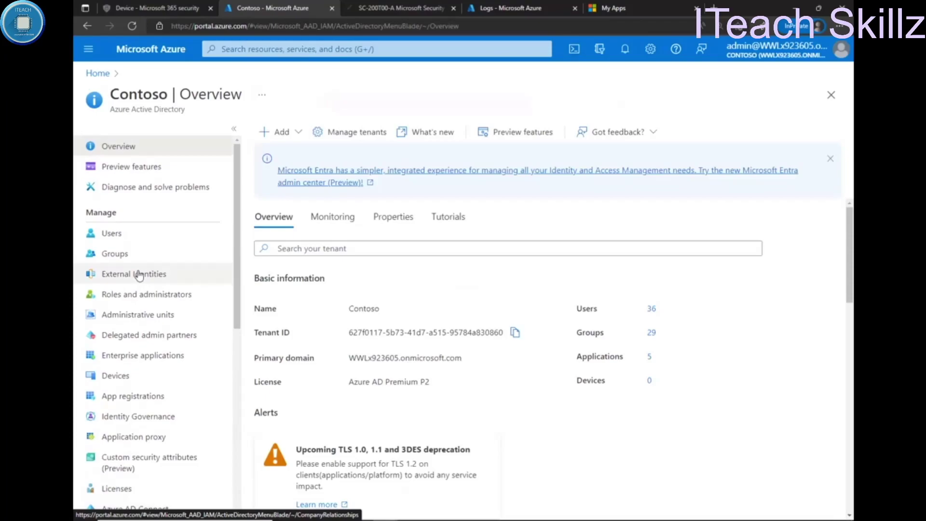
{"action": "scroll", "coordinate": [139, 273], "scroll_direction": "down", "scroll_amount": 6}
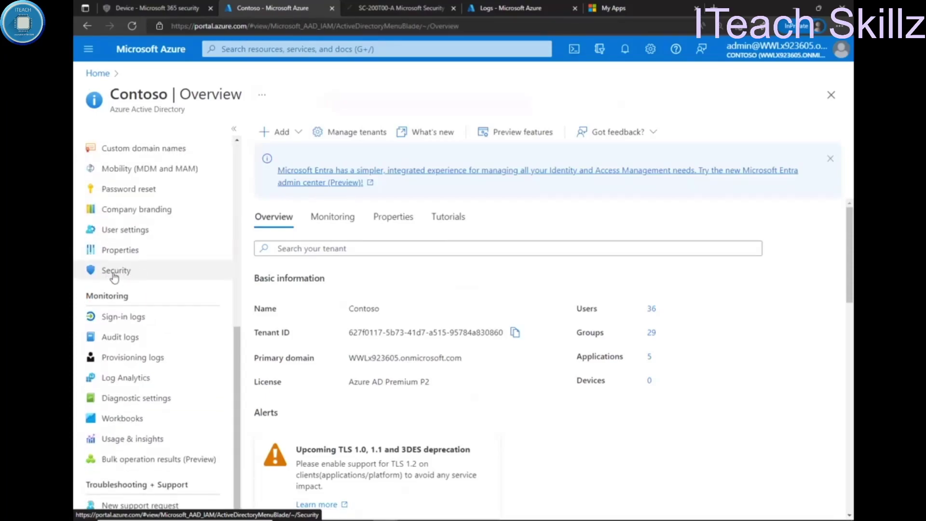
{"action": "left_click", "coordinate": [120, 249]}
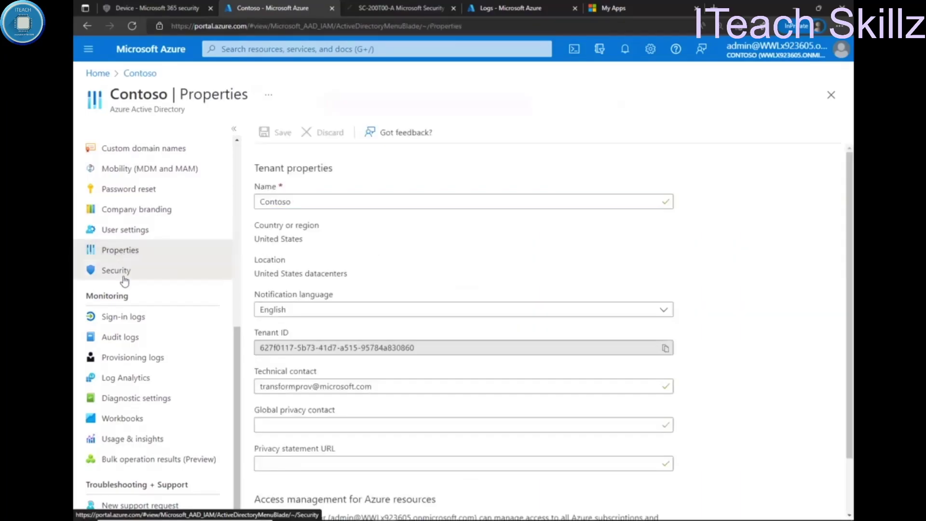
{"action": "left_click", "coordinate": [123, 276]}
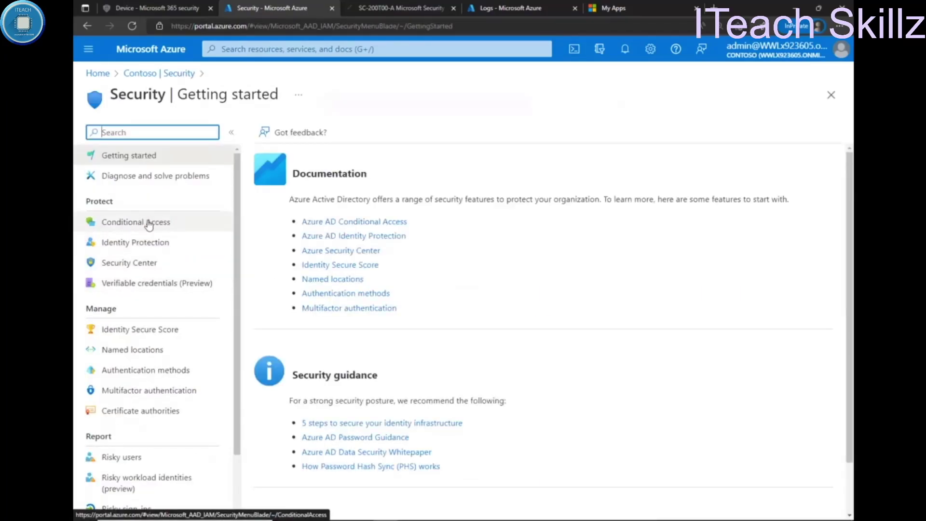
{"action": "left_click", "coordinate": [132, 224]}
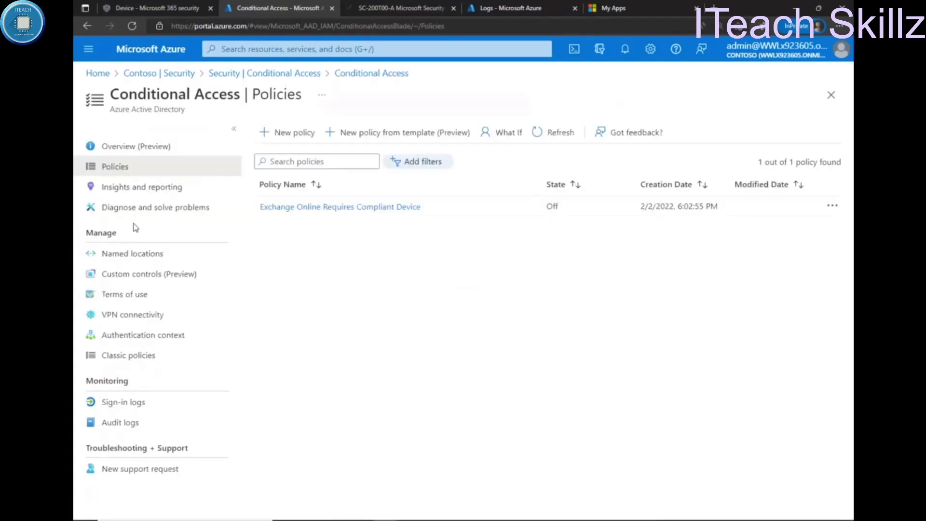
Refresh the policy list and open a blank New Conditional Access policy form
{"action": "left_click", "coordinate": [565, 135]}
{"action": "left_click", "coordinate": [567, 134]}
{"action": "left_click", "coordinate": [309, 137]}
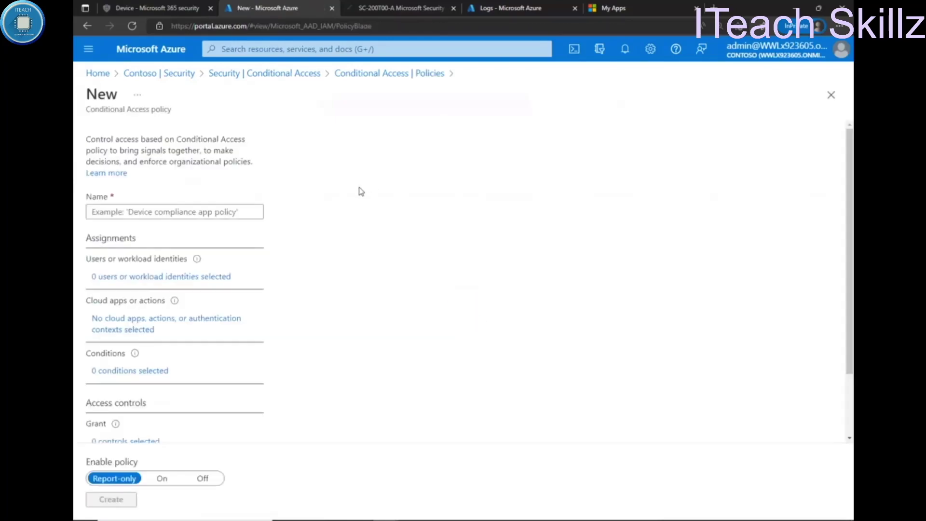
{"action": "scroll", "coordinate": [228, 324], "scroll_direction": "down", "scroll_amount": 2}
{"action": "scroll", "coordinate": [208, 308], "scroll_direction": "up", "scroll_amount": 2}
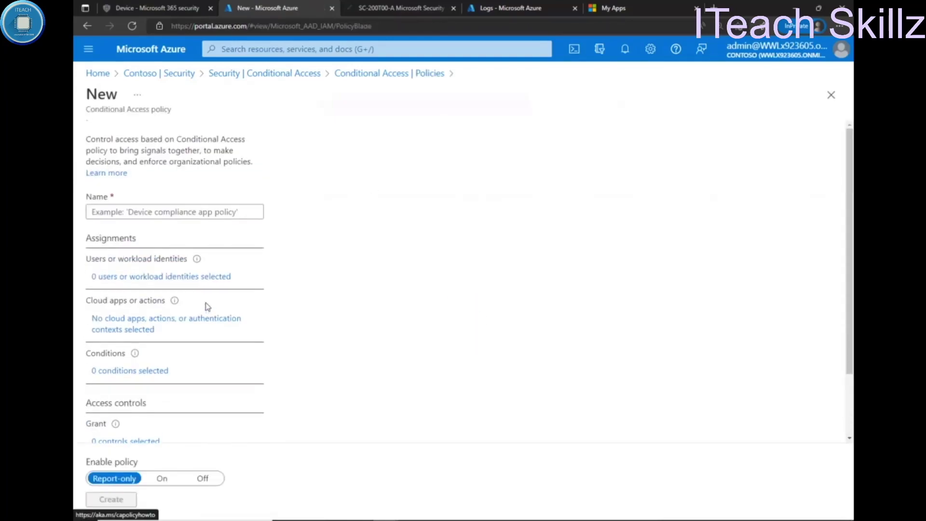
{"action": "left_click", "coordinate": [282, 73]}
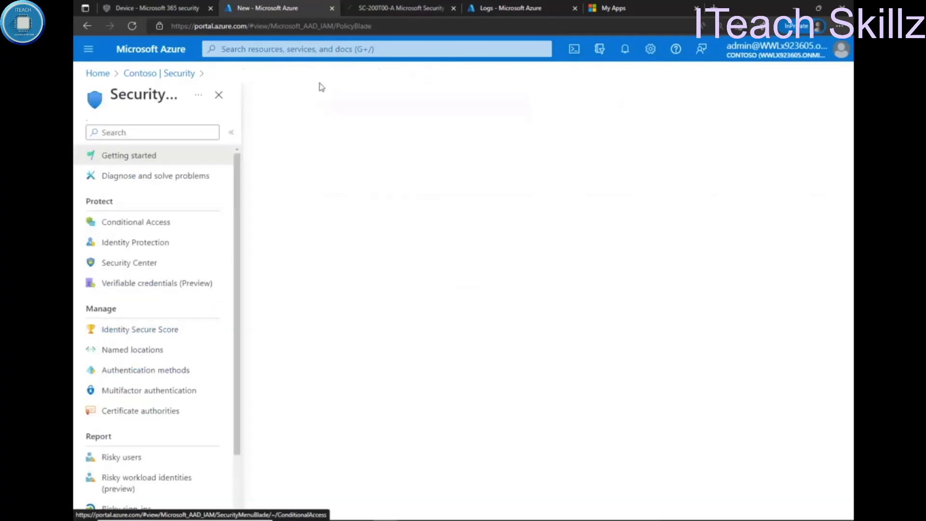
{"action": "left_click", "coordinate": [177, 225]}
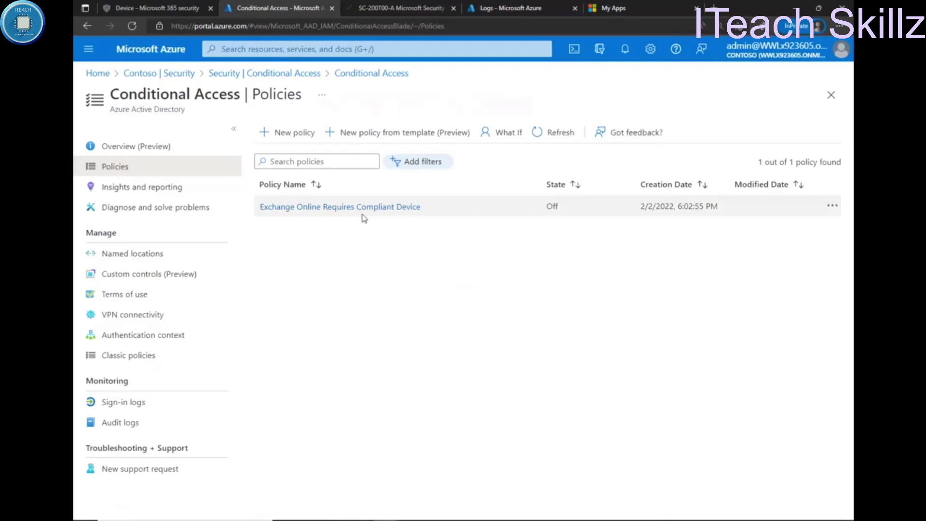
{"action": "left_click", "coordinate": [294, 141]}
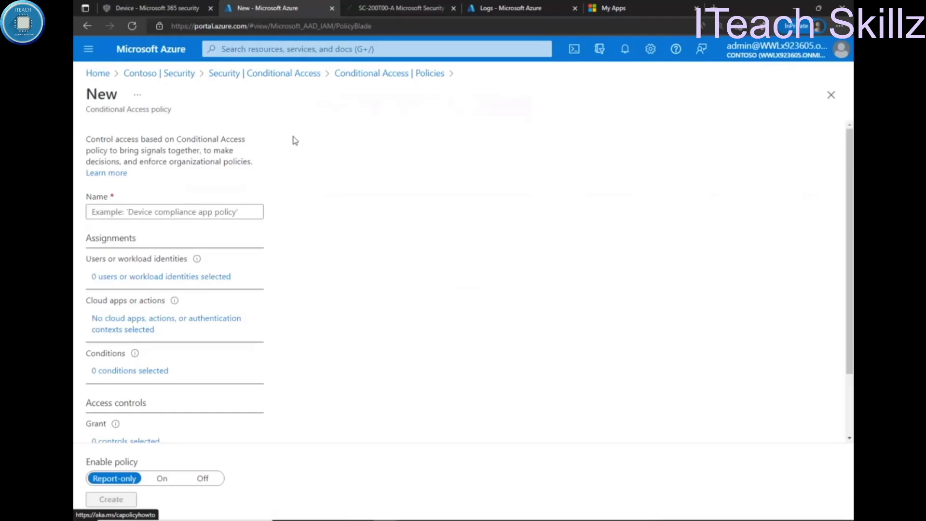
Name the policy policy1 and limit its users to Select users and groups
{"action": "left_click", "coordinate": [160, 212]}
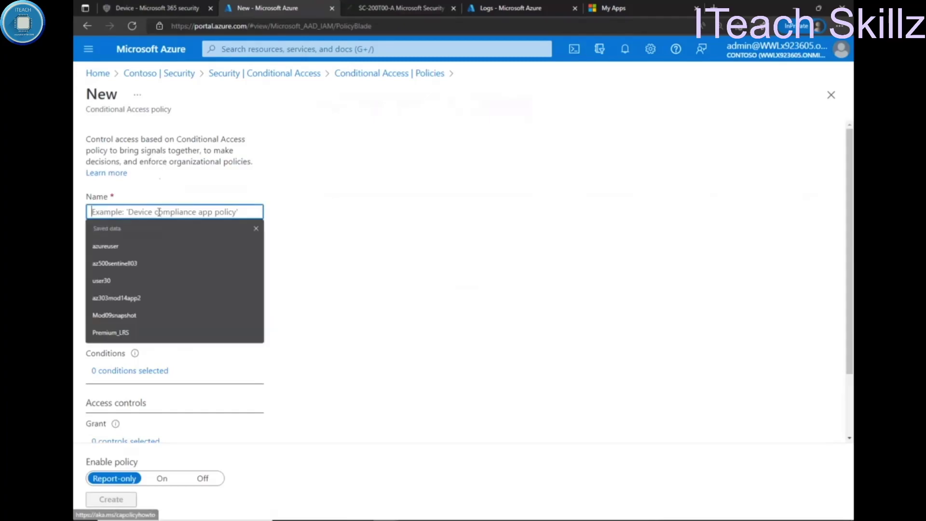
{"action": "type", "text": "policy1"}
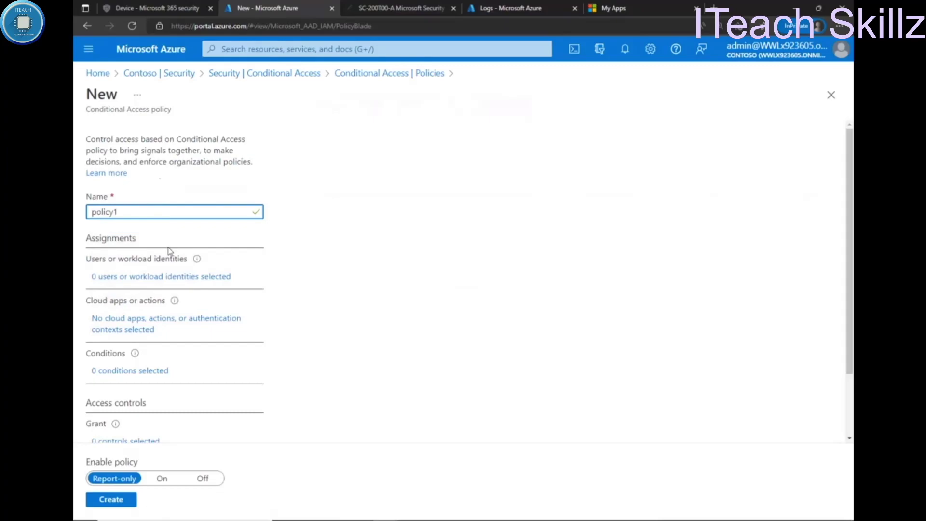
{"action": "scroll", "coordinate": [166, 250], "scroll_direction": "down", "scroll_amount": 2}
{"action": "left_click", "coordinate": [172, 198]}
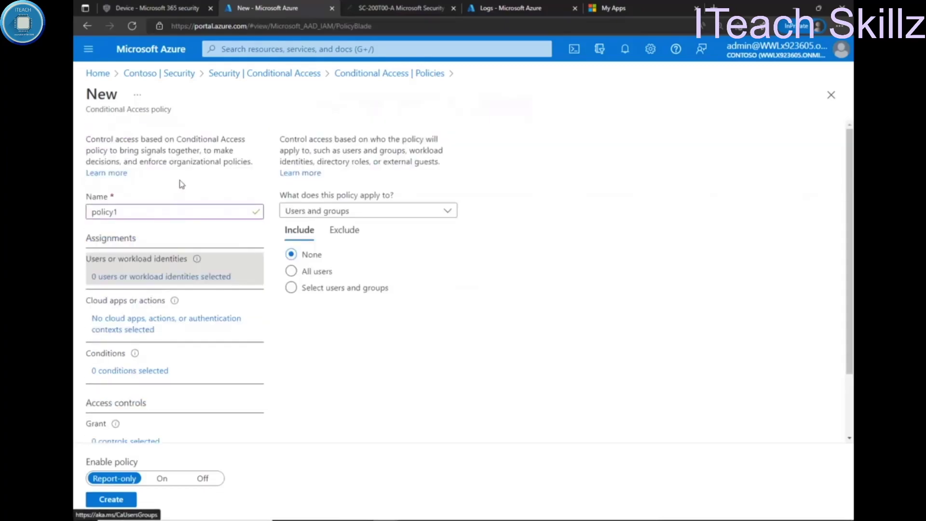
{"action": "left_click", "coordinate": [334, 213]}
{"action": "left_click", "coordinate": [334, 228]}
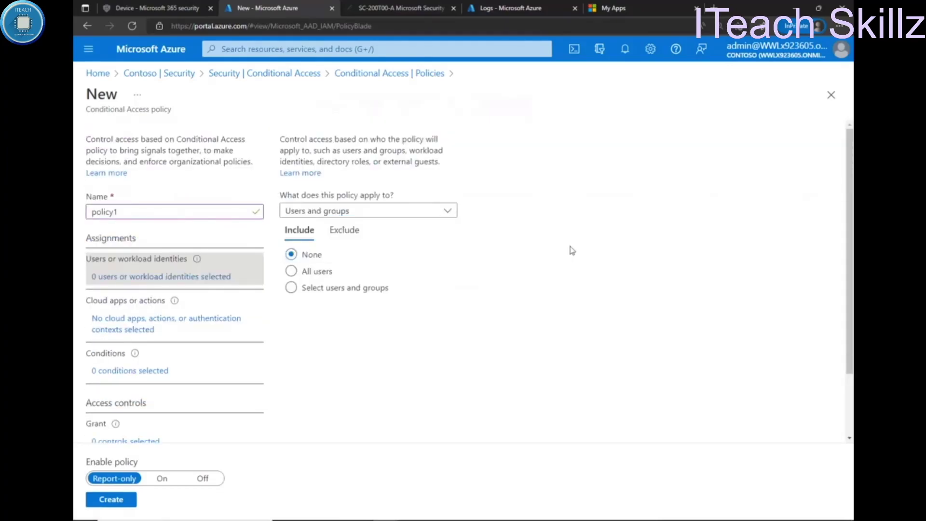
{"action": "left_click", "coordinate": [292, 288]}
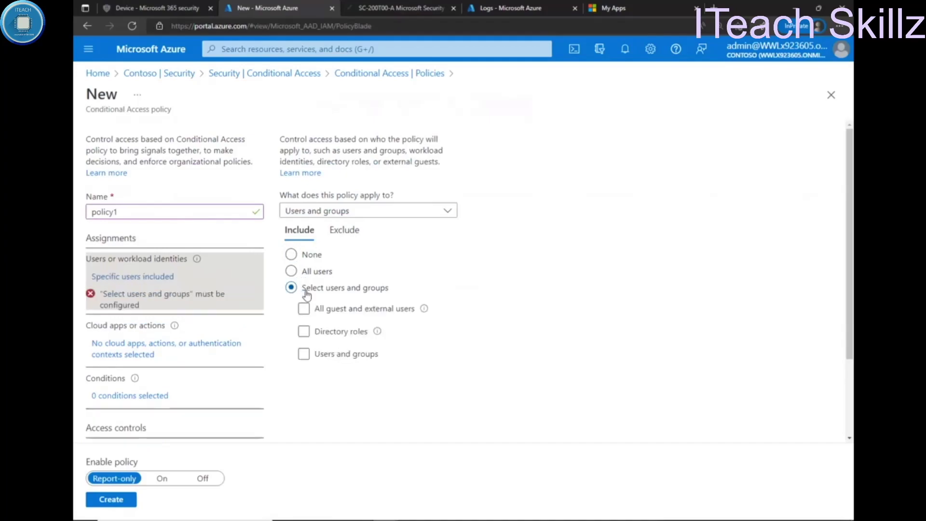
{"action": "left_click", "coordinate": [303, 354]}
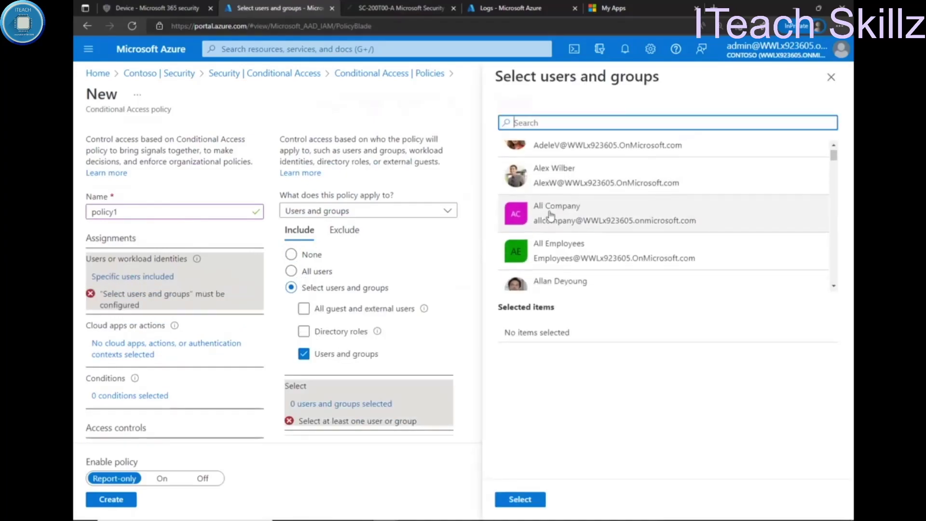
Search for user1, include it as the policy's only user, and bring up Cloud apps
{"action": "scroll", "coordinate": [559, 213], "scroll_direction": "up", "scroll_amount": 1}
{"action": "left_click", "coordinate": [566, 122]}
{"action": "type", "text": "us"}
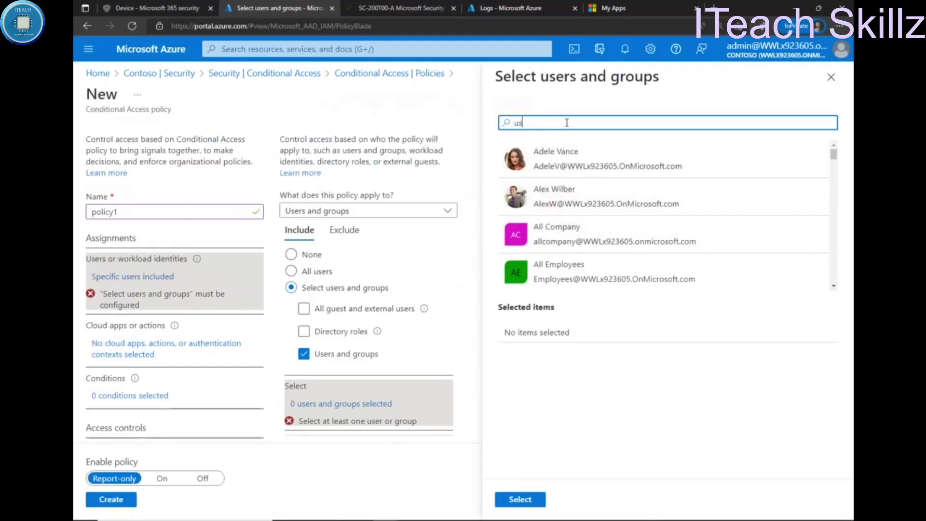
{"action": "type", "text": "uario"}
{"action": "key", "text": "BackSpace"}
{"action": "key", "text": "BackSpace"}
{"action": "key", "text": "BackSpace"}
{"action": "key", "text": "BackSpace"}
{"action": "type", "text": "er1"}
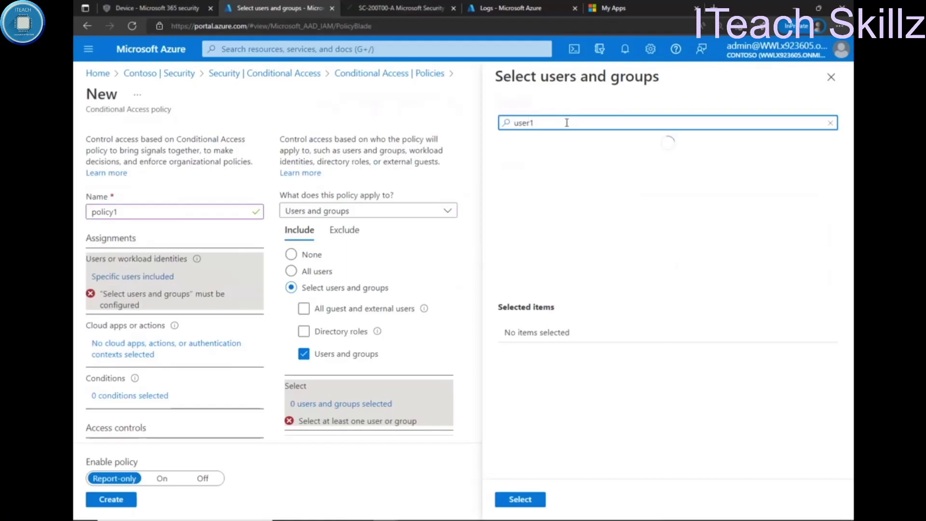
{"action": "left_click", "coordinate": [574, 179]}
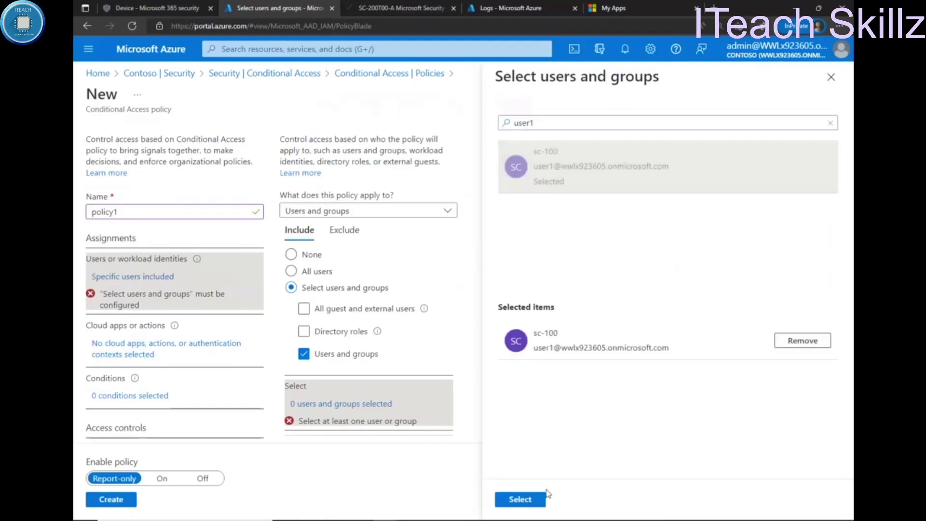
{"action": "left_click", "coordinate": [519, 500]}
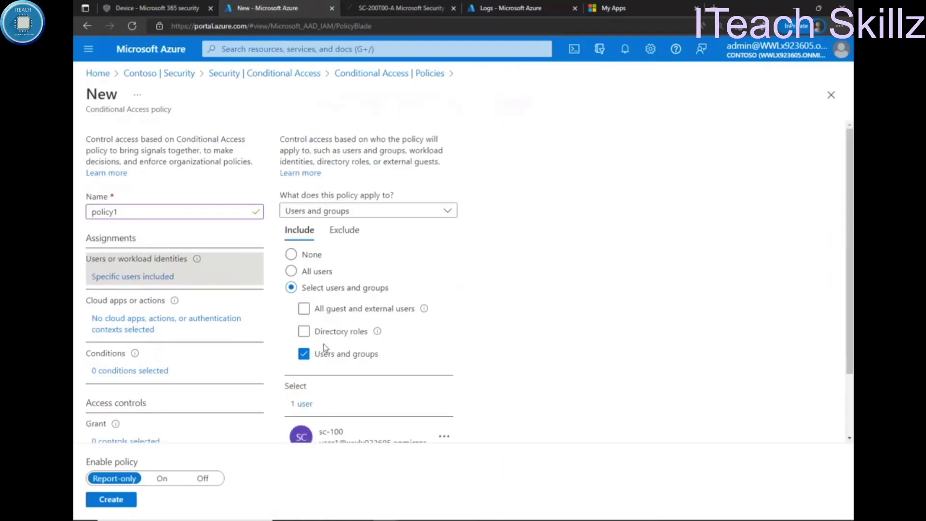
{"action": "scroll", "coordinate": [326, 270], "scroll_direction": "down", "scroll_amount": 2}
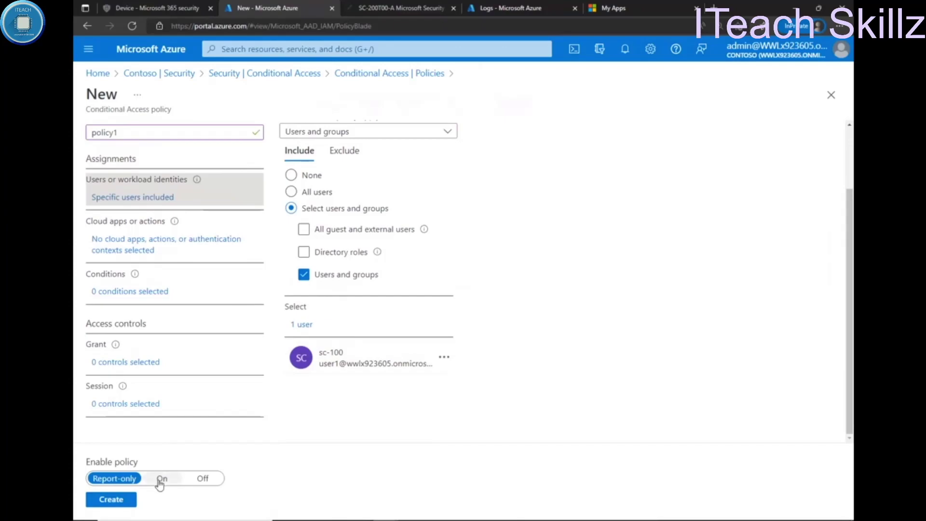
{"action": "left_click", "coordinate": [157, 247]}
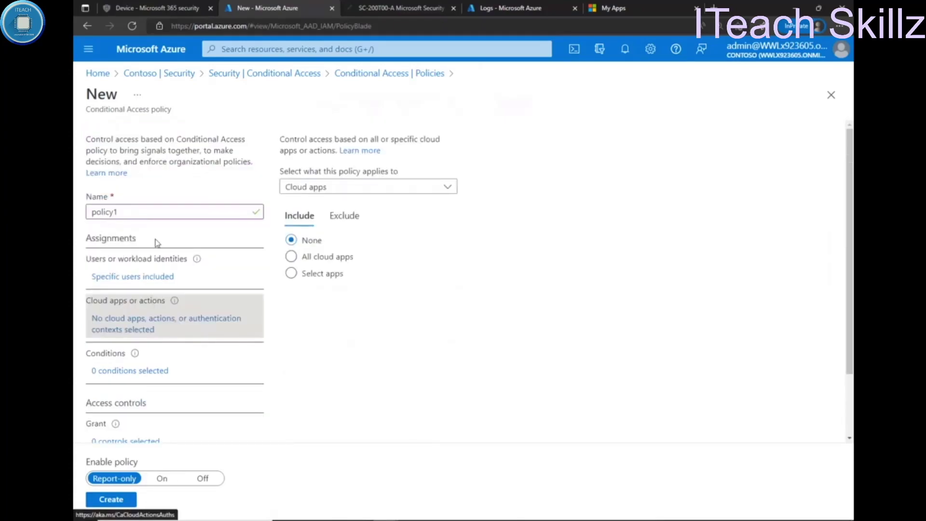
Restrict the policy to selected cloud apps and include Office 365
{"action": "left_click", "coordinate": [310, 274]}
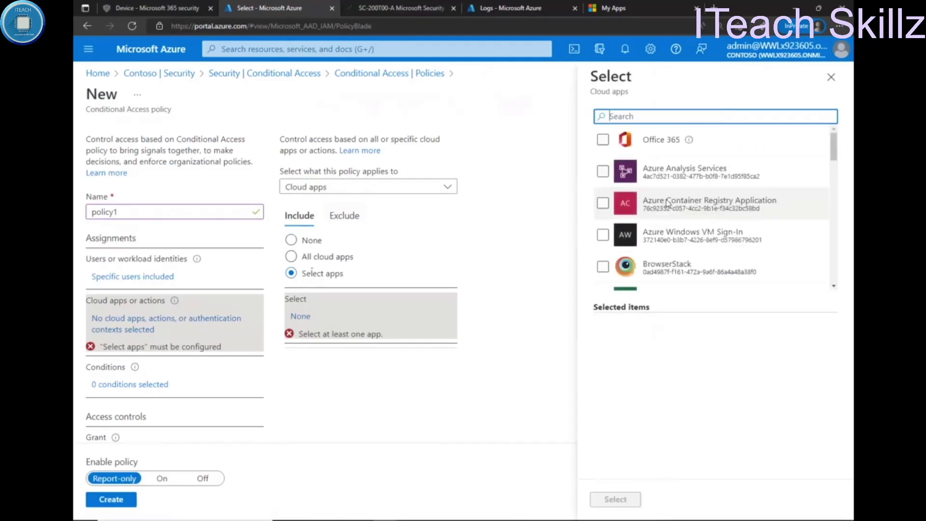
{"action": "scroll", "coordinate": [723, 202], "scroll_direction": "down", "scroll_amount": 1}
{"action": "scroll", "coordinate": [720, 205], "scroll_direction": "up", "scroll_amount": 1}
{"action": "left_click", "coordinate": [603, 139]}
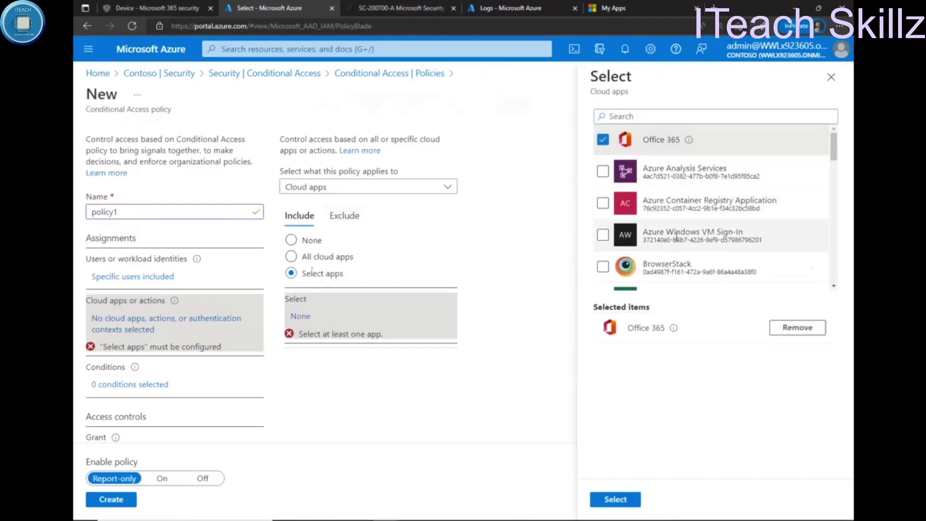
Add Microsoft Azure Management too and confirm, giving 2 included cloud apps
{"action": "scroll", "coordinate": [682, 236], "scroll_direction": "down", "scroll_amount": 1}
{"action": "scroll", "coordinate": [682, 237], "scroll_direction": "down", "scroll_amount": 3}
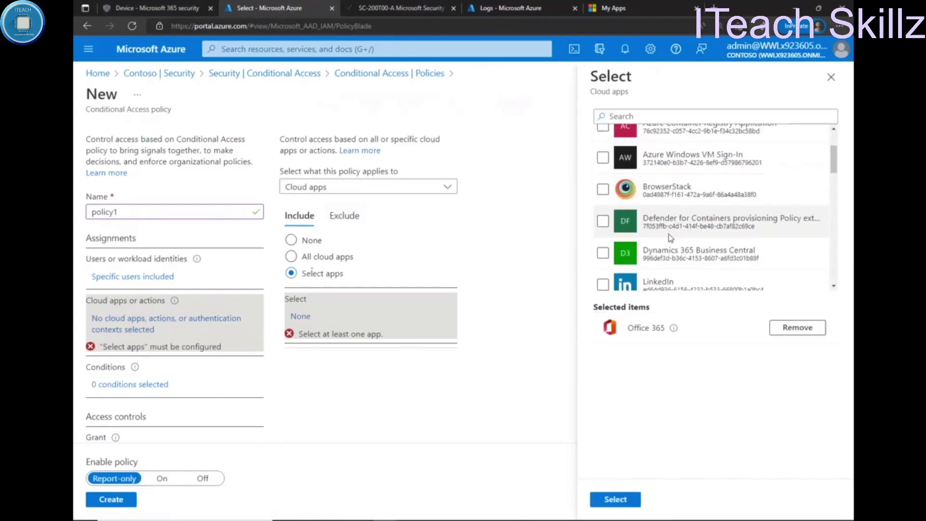
{"action": "scroll", "coordinate": [682, 213], "scroll_direction": "down", "scroll_amount": 5}
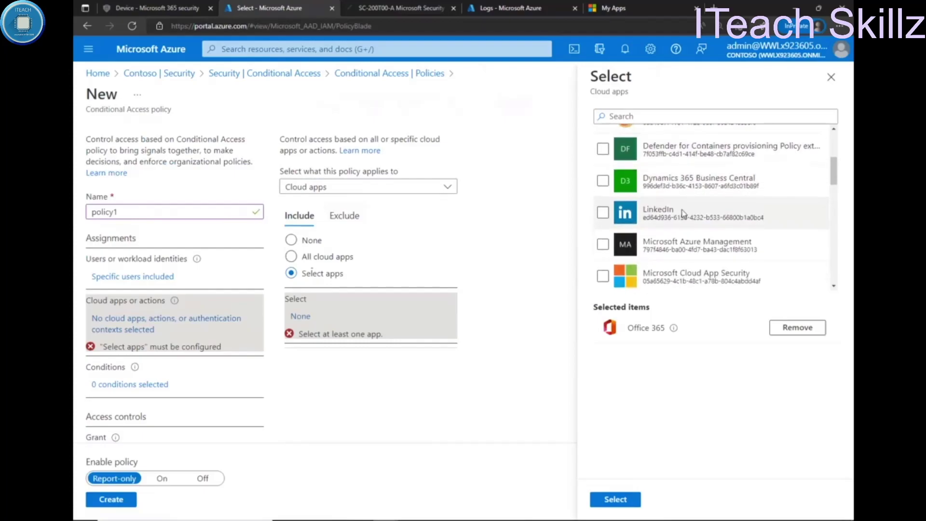
{"action": "scroll", "coordinate": [713, 176], "scroll_direction": "down", "scroll_amount": 5}
{"action": "scroll", "coordinate": [712, 180], "scroll_direction": "down", "scroll_amount": 9}
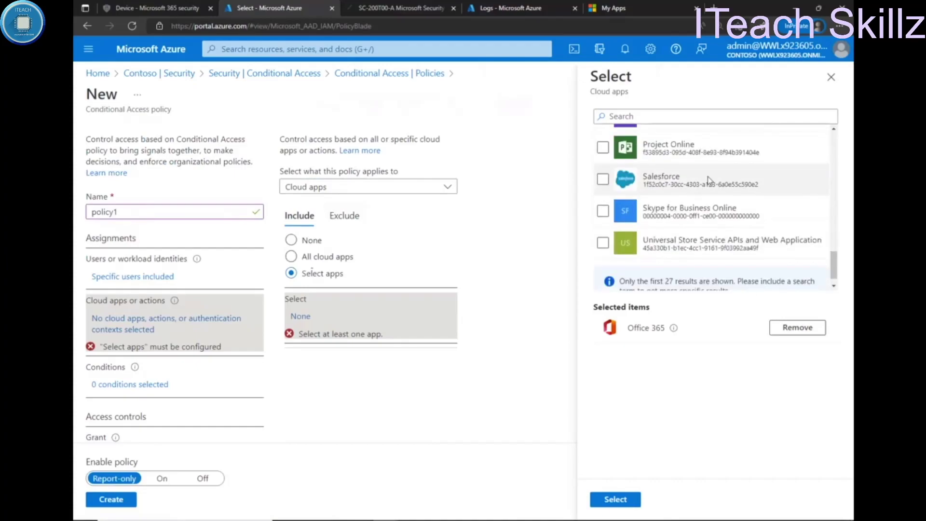
{"action": "scroll", "coordinate": [709, 179], "scroll_direction": "up", "scroll_amount": 8}
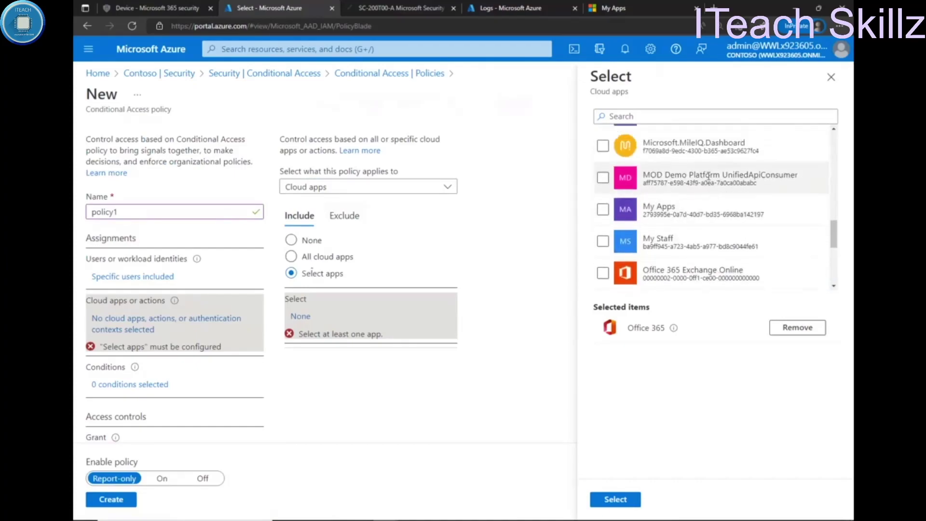
{"action": "scroll", "coordinate": [709, 180], "scroll_direction": "up", "scroll_amount": 6}
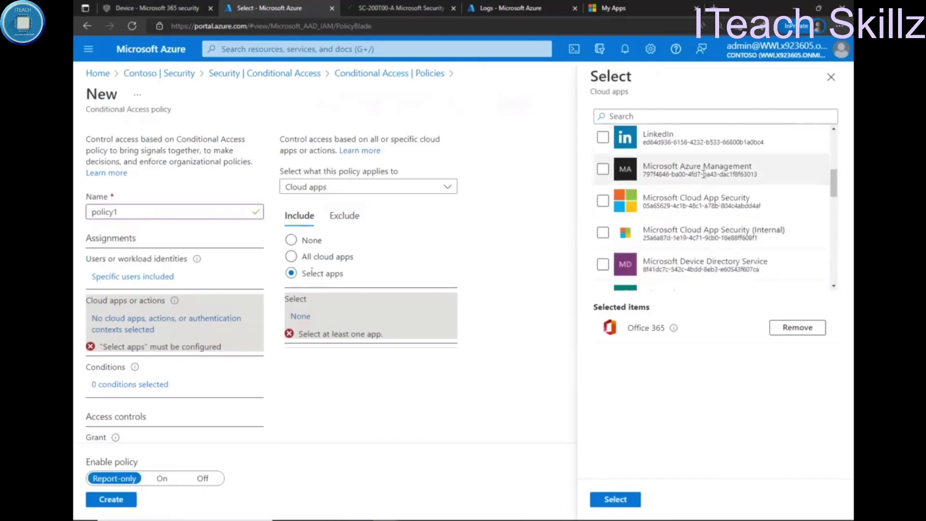
{"action": "scroll", "coordinate": [706, 171], "scroll_direction": "up", "scroll_amount": 6}
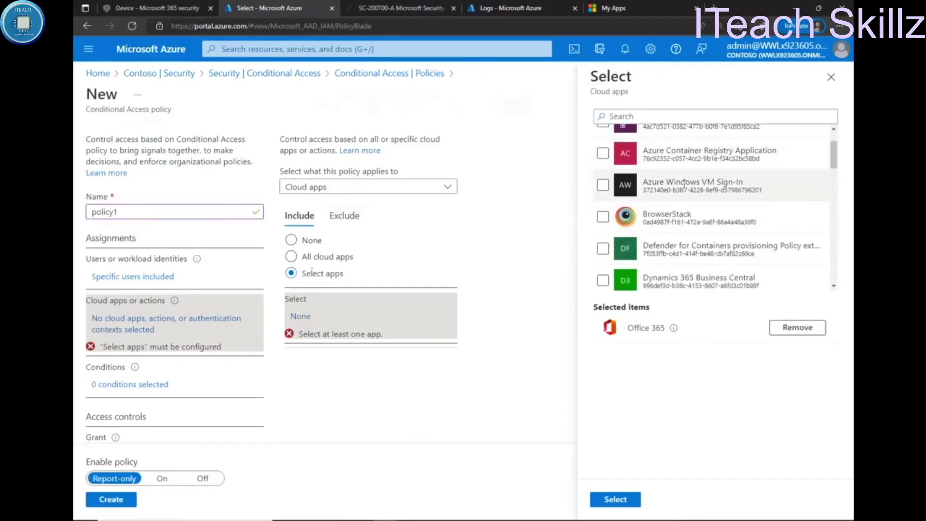
{"action": "scroll", "coordinate": [677, 195], "scroll_direction": "up", "scroll_amount": 1}
{"action": "scroll", "coordinate": [676, 193], "scroll_direction": "down", "scroll_amount": 3}
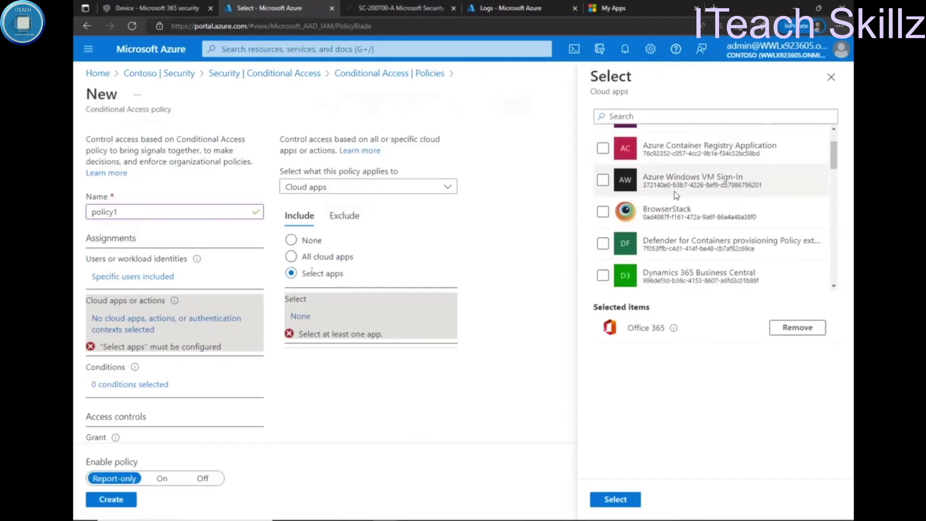
{"action": "scroll", "coordinate": [674, 191], "scroll_direction": "down", "scroll_amount": 3}
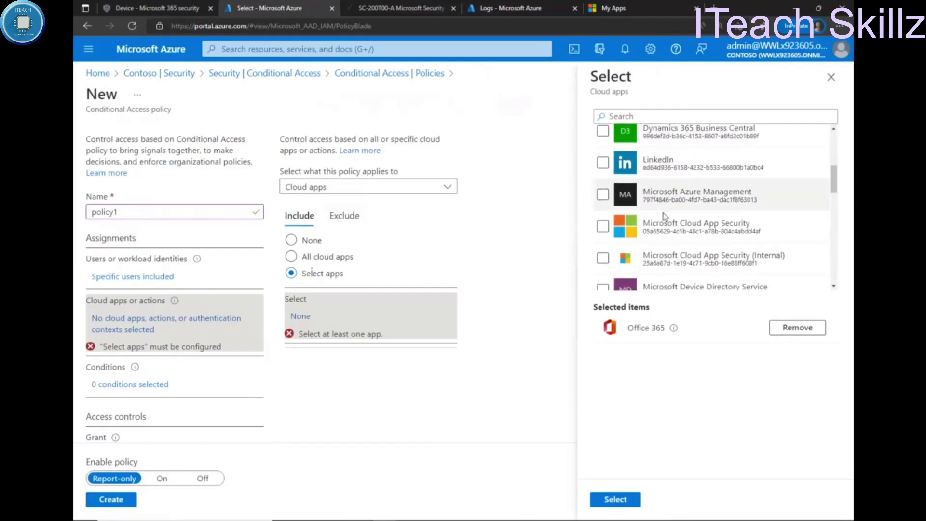
{"action": "left_click", "coordinate": [604, 196]}
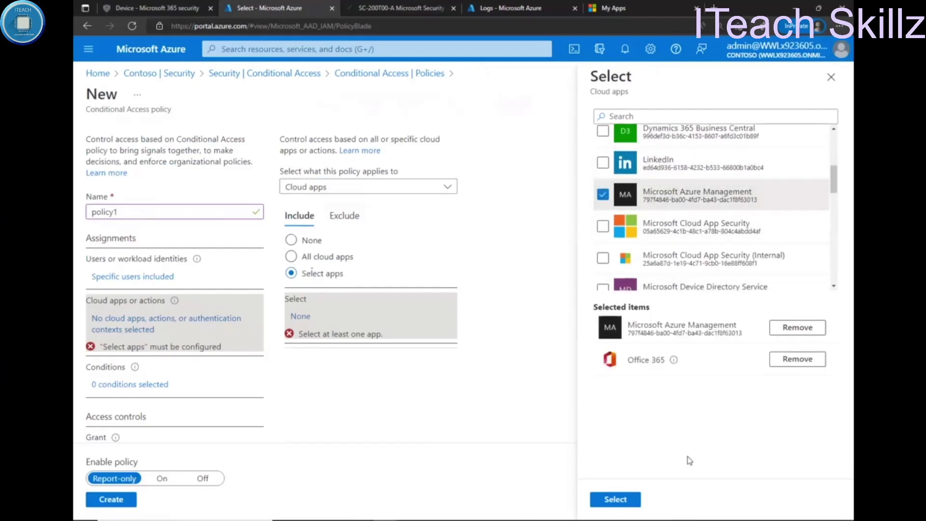
{"action": "left_click", "coordinate": [615, 499]}
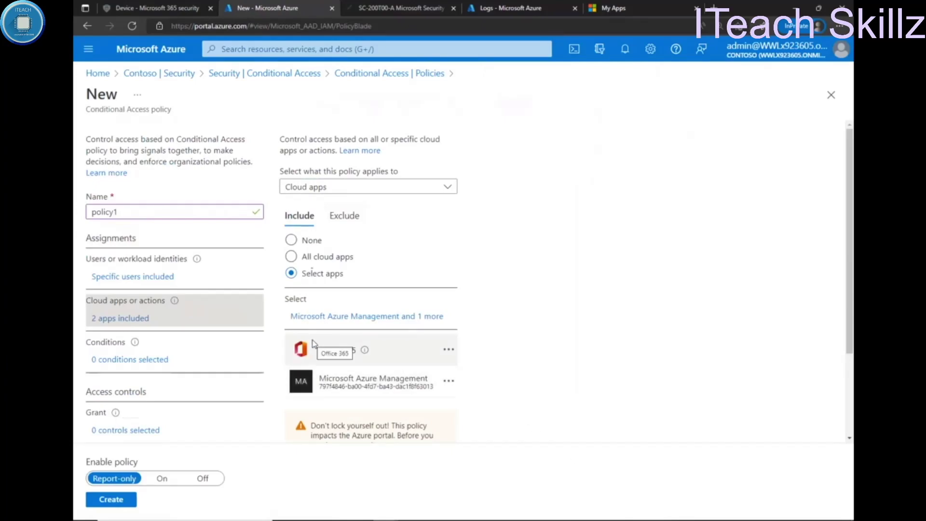
Check the 1 included user, then remove Office 365 so only Microsoft Azure Management remains
{"action": "left_click", "coordinate": [167, 280]}
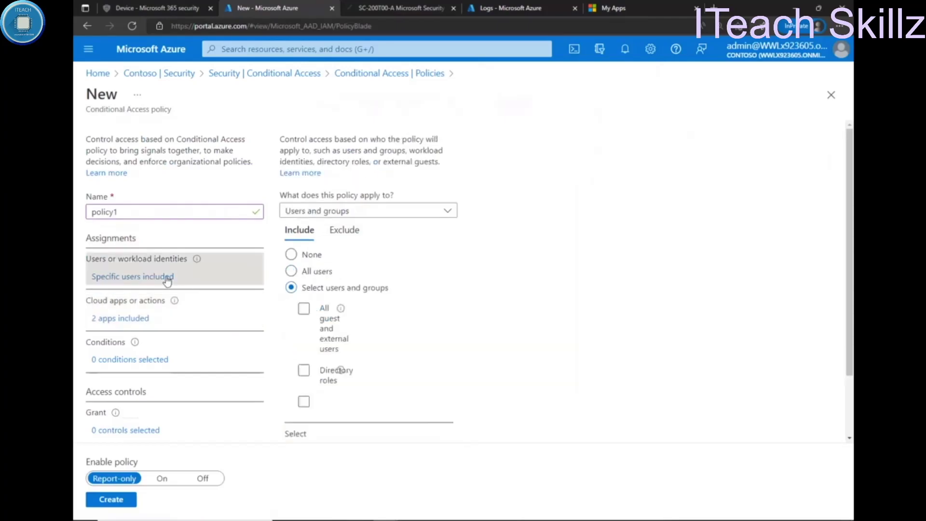
{"action": "left_click", "coordinate": [133, 321]}
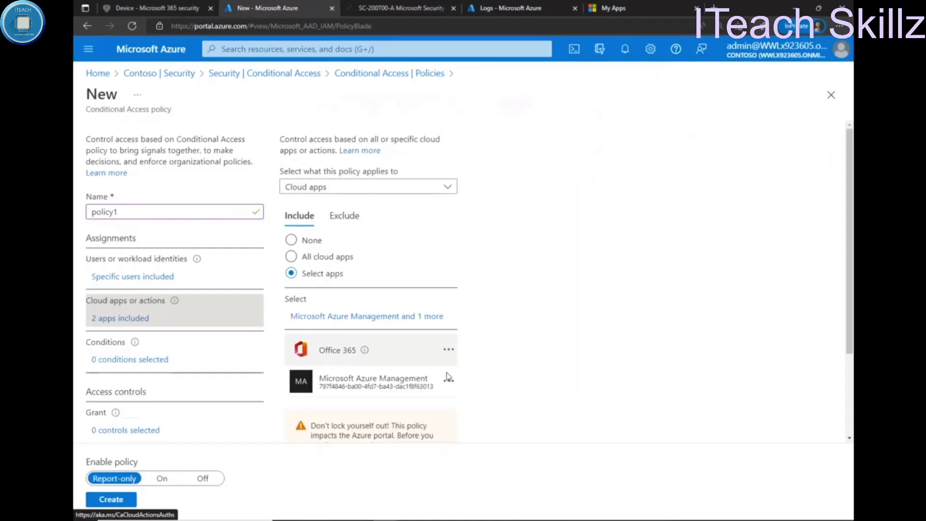
{"action": "left_click", "coordinate": [448, 355]}
{"action": "left_click", "coordinate": [480, 364]}
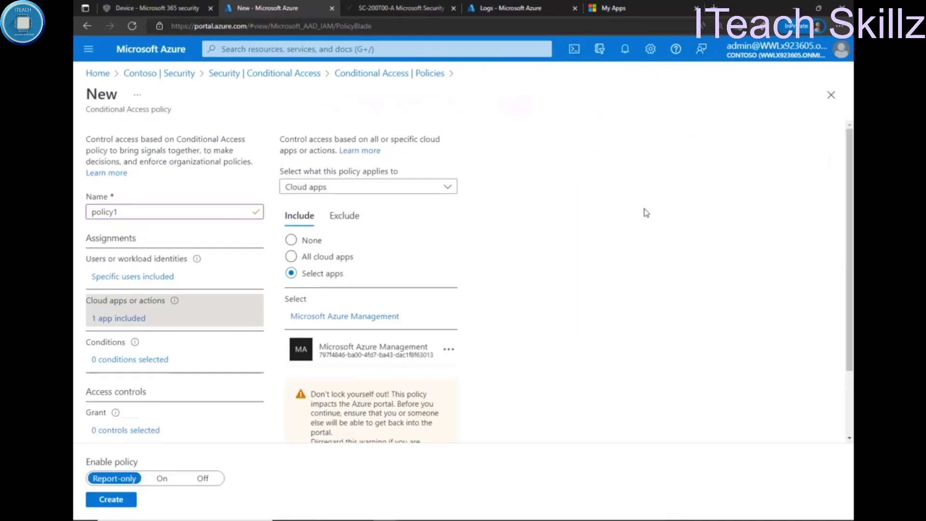
Configure the Device platforms condition to include Windows, Android and iOS
{"action": "left_click", "coordinate": [147, 360]}
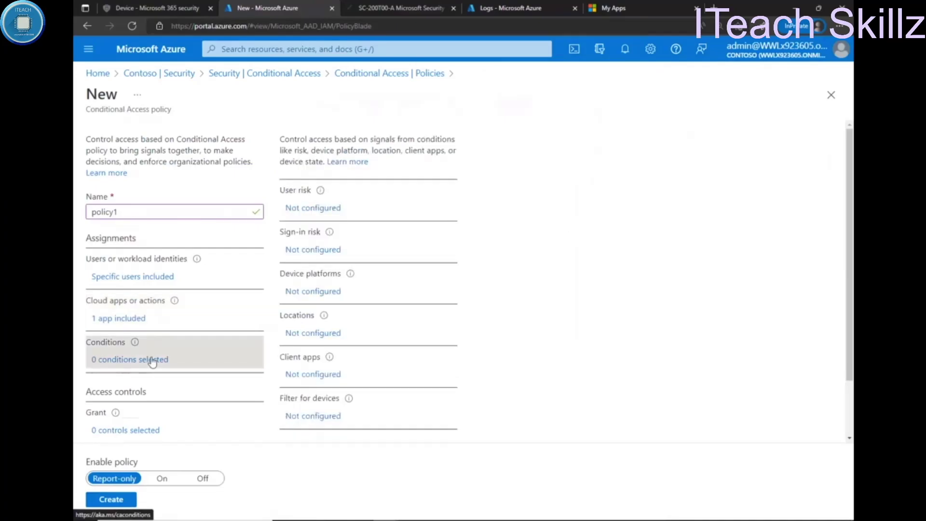
{"action": "left_click", "coordinate": [324, 208]}
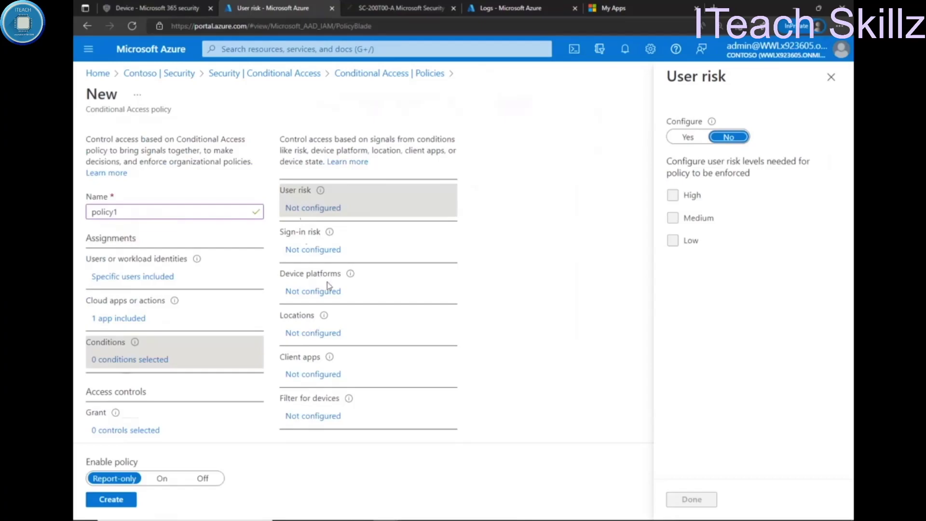
{"action": "left_click", "coordinate": [309, 293]}
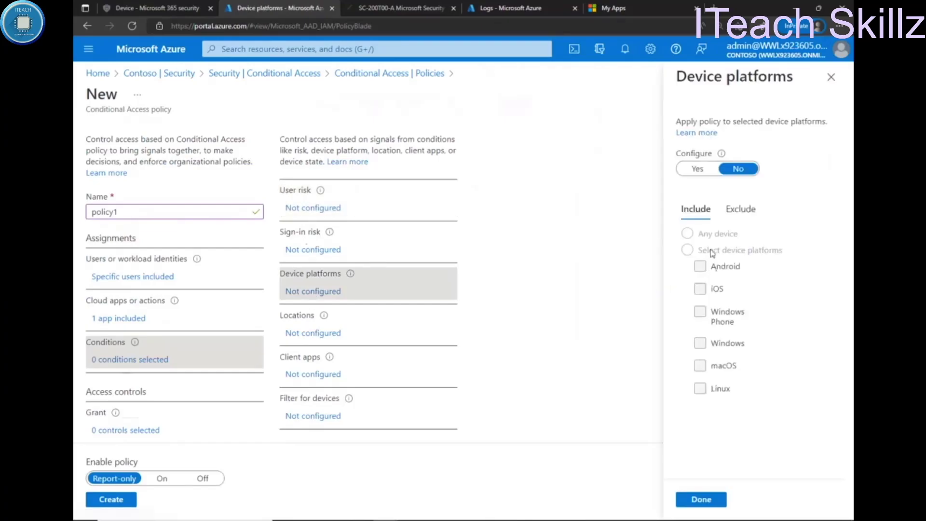
{"action": "left_click", "coordinate": [697, 170]}
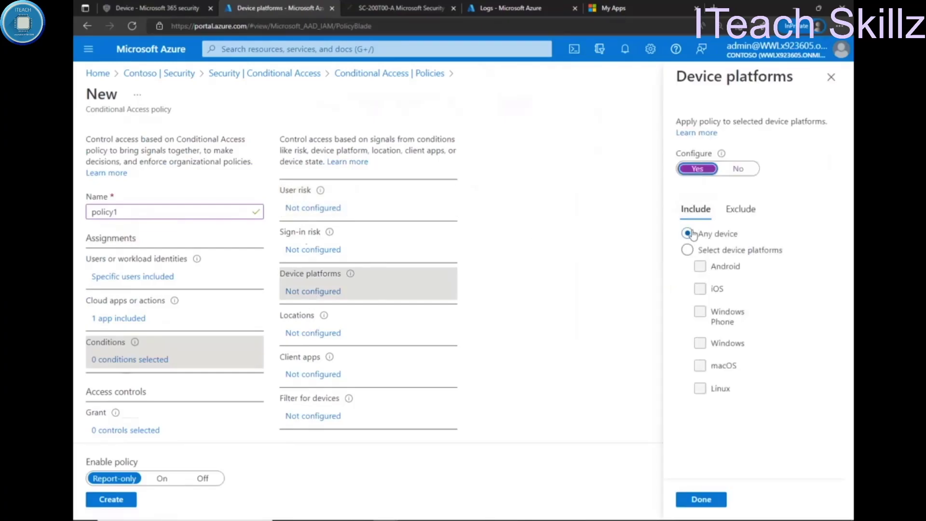
{"action": "left_click", "coordinate": [688, 252]}
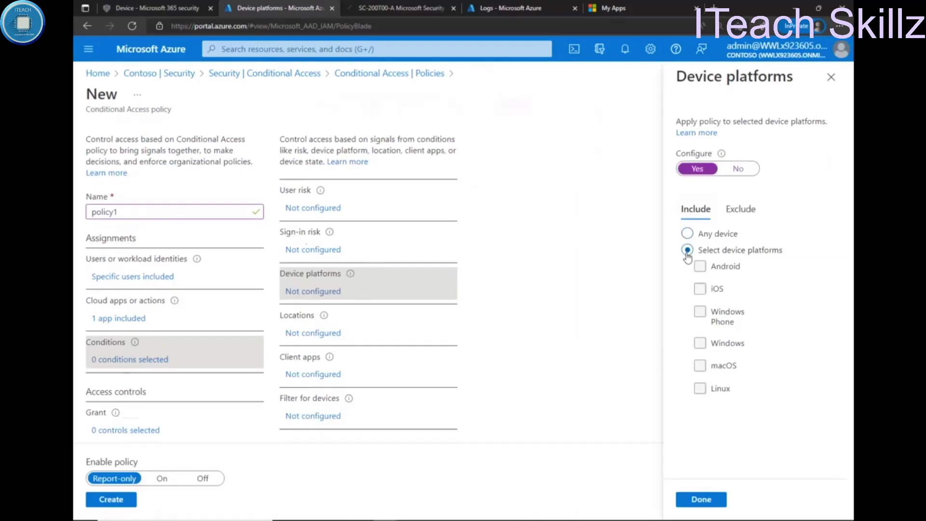
{"action": "left_click", "coordinate": [700, 343]}
{"action": "left_click", "coordinate": [700, 266]}
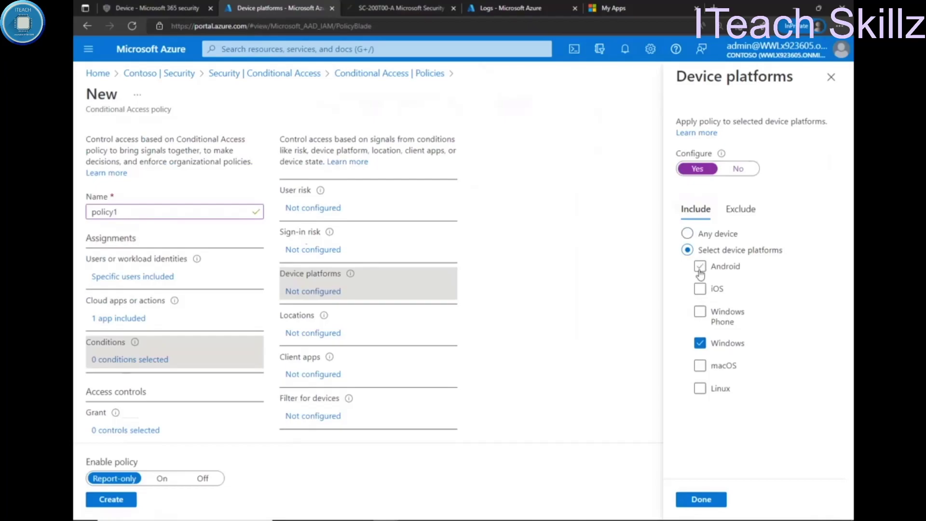
{"action": "left_click", "coordinate": [700, 288]}
{"action": "left_click", "coordinate": [702, 500]}
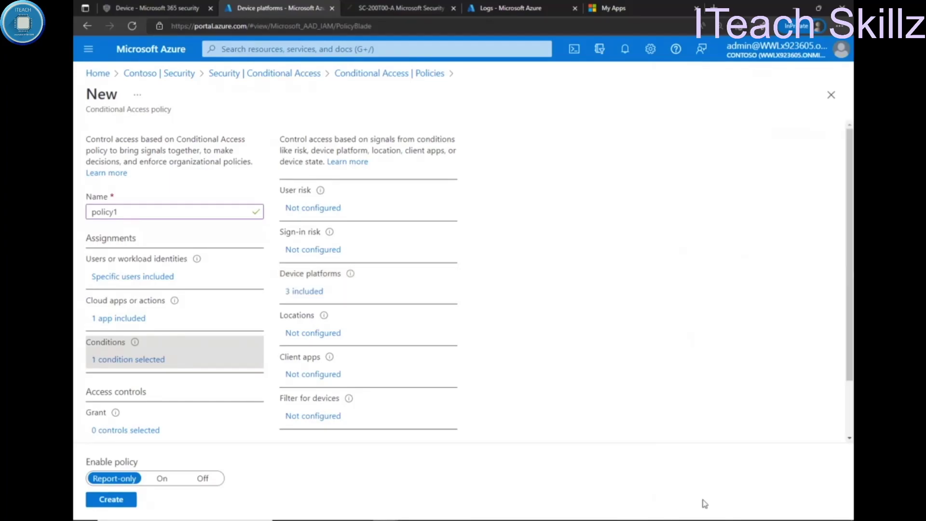
Set Locations to Any location, leaving Client apps and Filter for devices unconfigured
{"action": "left_click", "coordinate": [313, 333]}
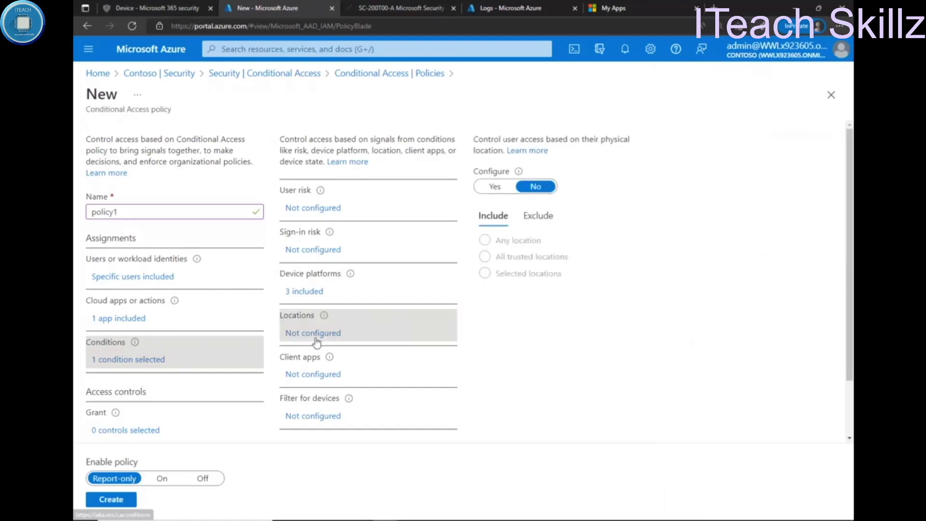
{"action": "left_click", "coordinate": [494, 187]}
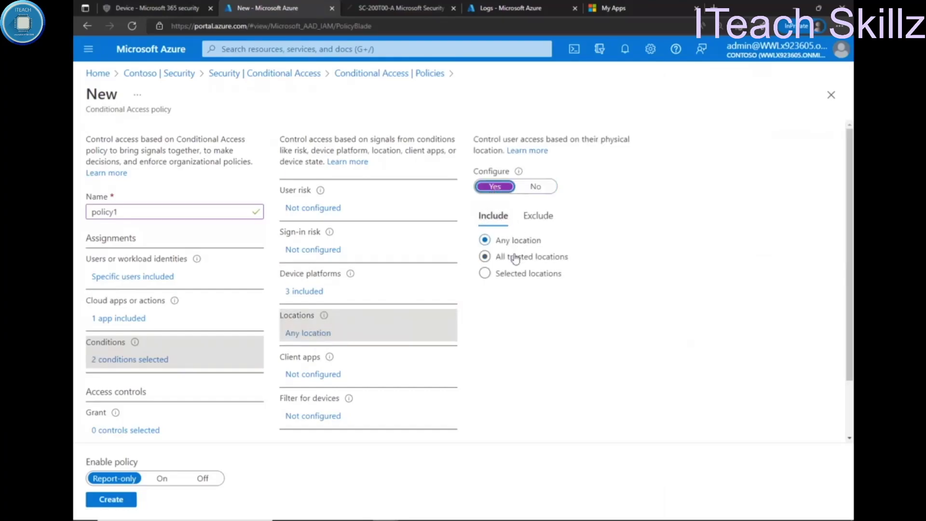
{"action": "left_click", "coordinate": [318, 375]}
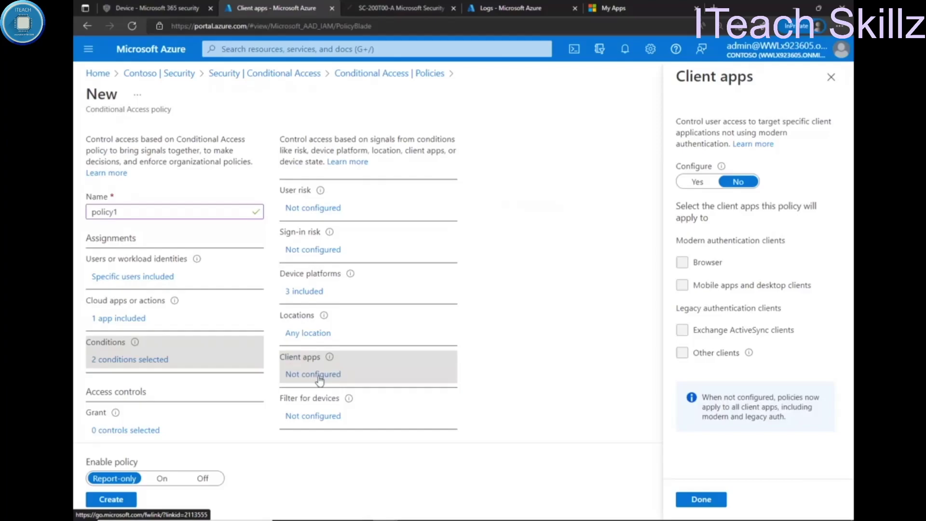
{"action": "left_click", "coordinate": [697, 181]}
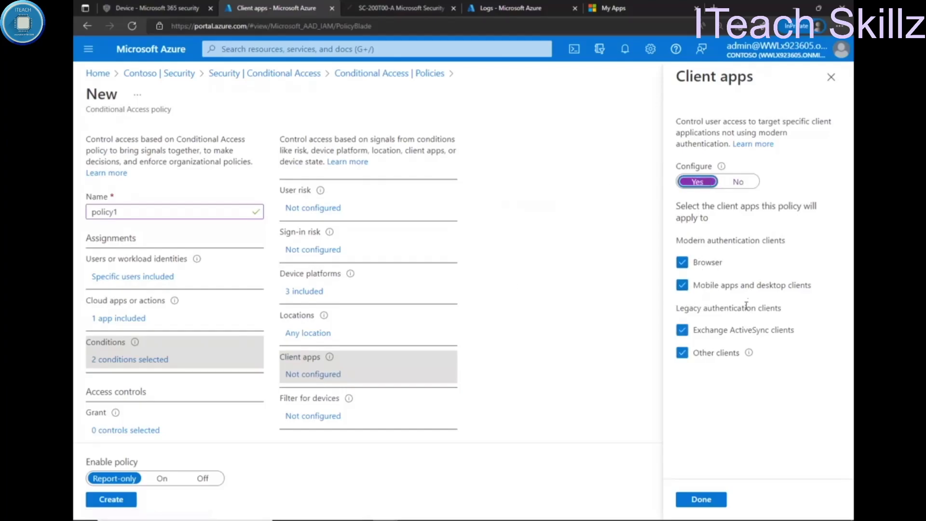
{"action": "left_click", "coordinate": [320, 415]}
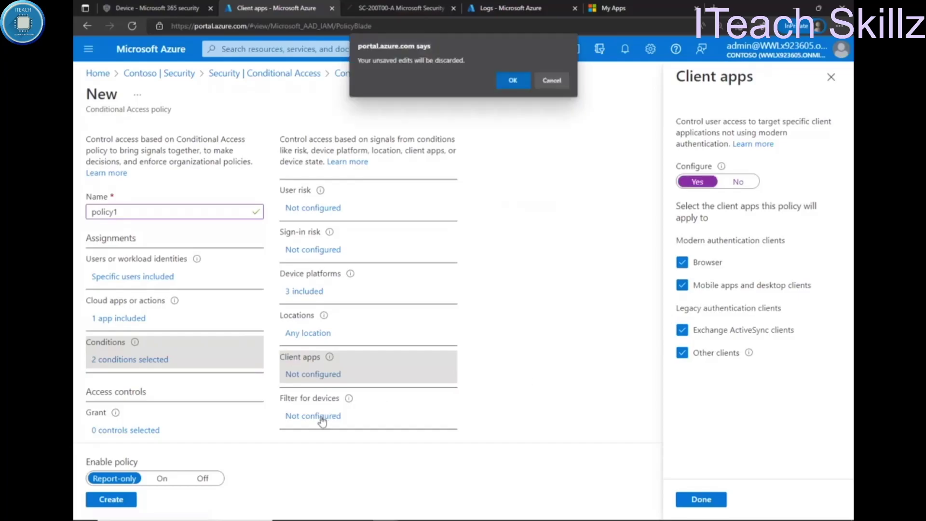
{"action": "left_click", "coordinate": [511, 83]}
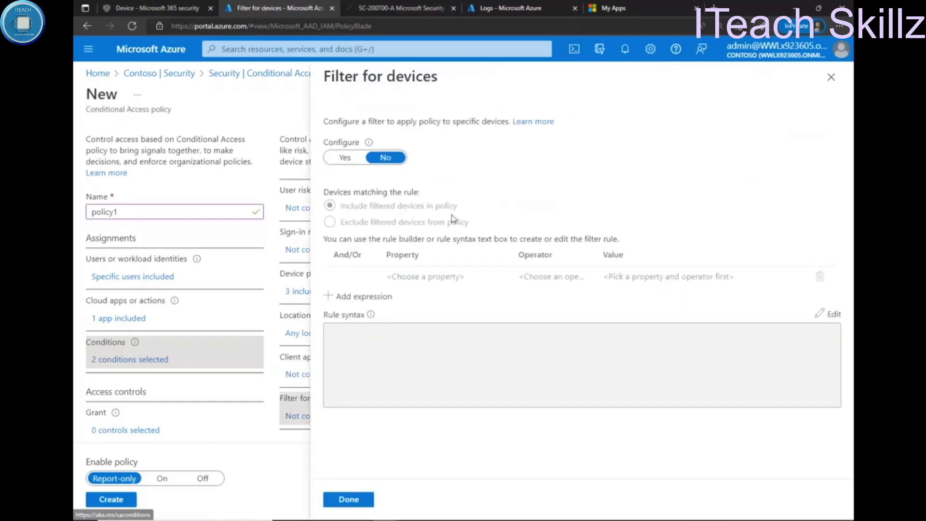
{"action": "left_click", "coordinate": [831, 77]}
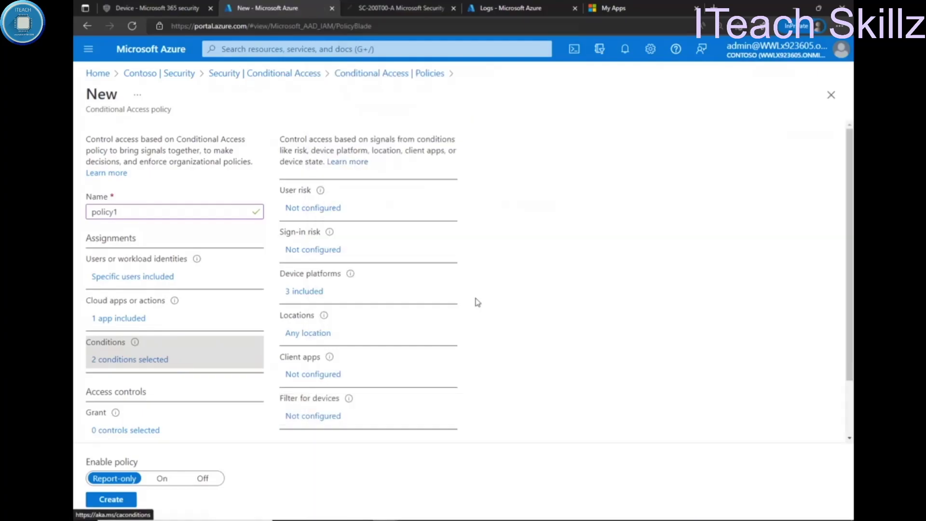
{"action": "left_click", "coordinate": [305, 377]}
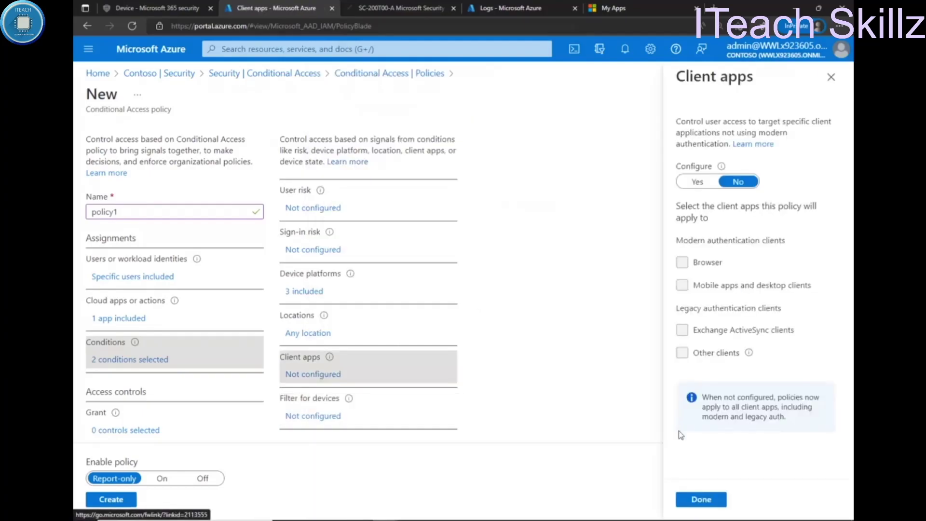
{"action": "left_click", "coordinate": [701, 500]}
{"action": "scroll", "coordinate": [190, 412], "scroll_direction": "down", "scroll_amount": 2}
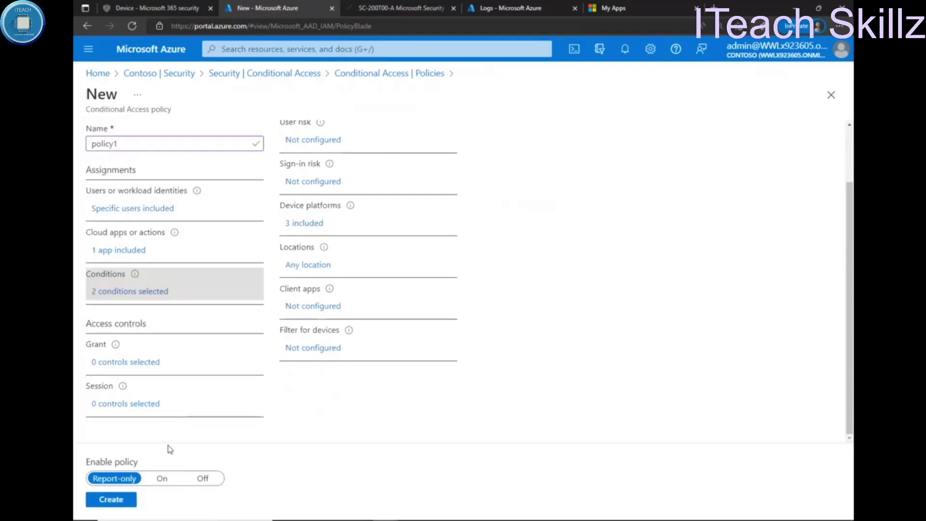
Require multifactor authentication as the policy's grant control
{"action": "left_click", "coordinate": [130, 368]}
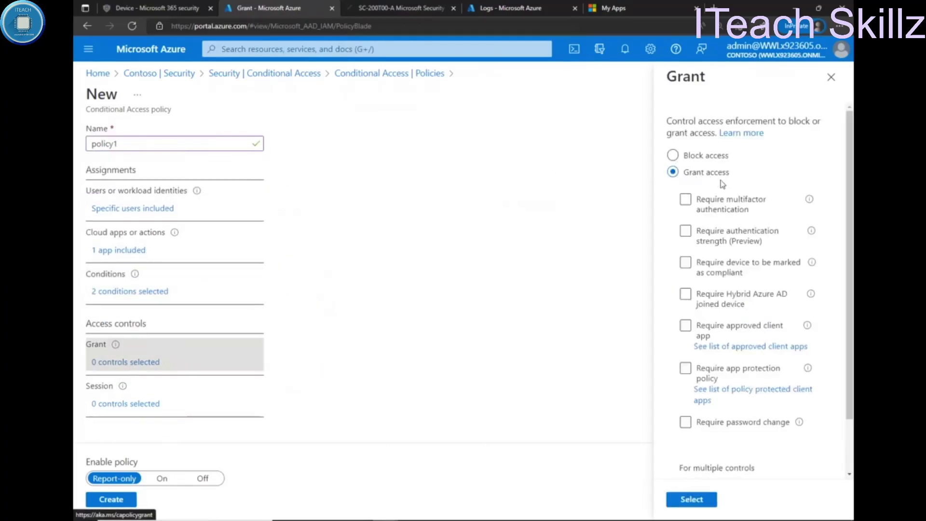
{"action": "left_click", "coordinate": [698, 210]}
{"action": "left_click", "coordinate": [698, 206]}
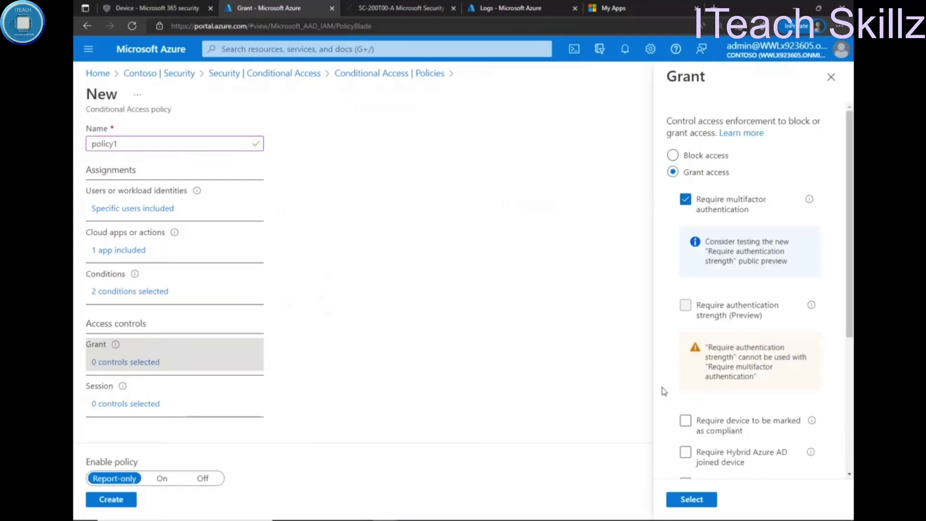
{"action": "left_click", "coordinate": [691, 500]}
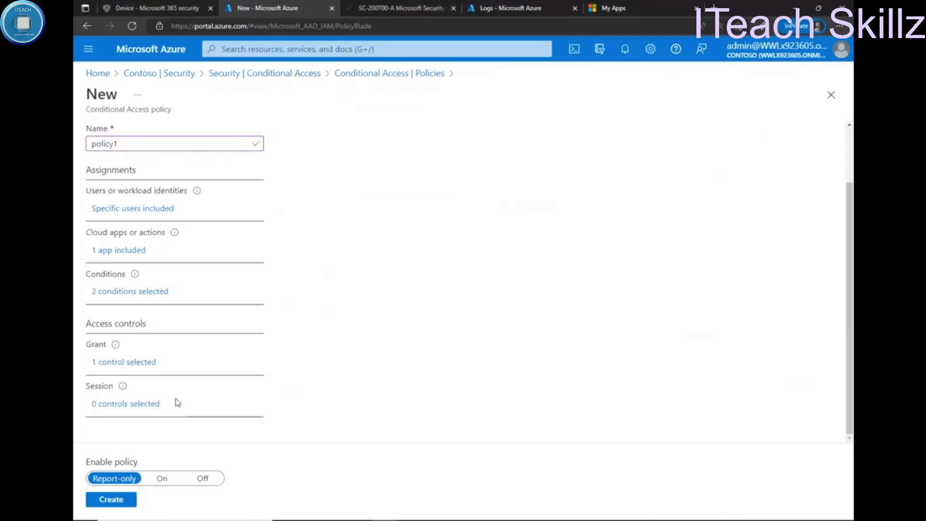
Switch Enable policy to On and create policy1
{"action": "left_click", "coordinate": [118, 405]}
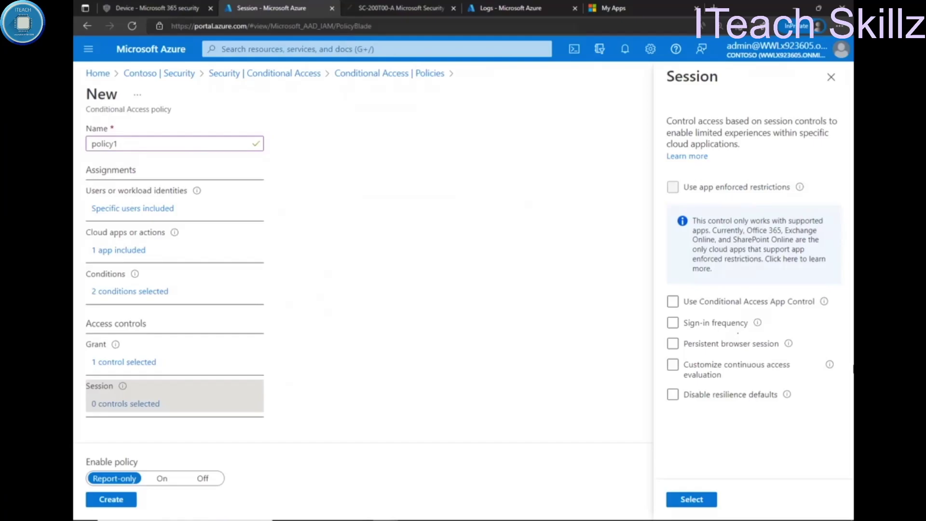
{"action": "left_click", "coordinate": [164, 479]}
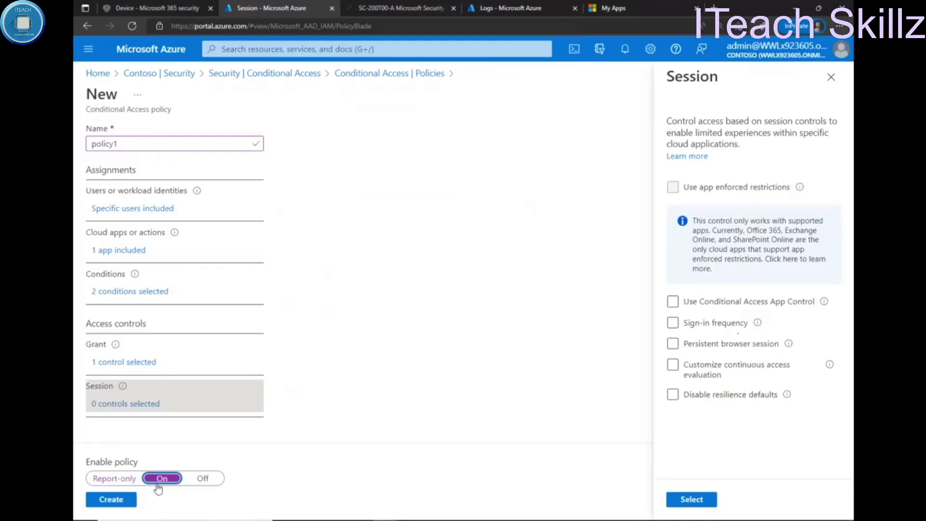
{"action": "left_click", "coordinate": [111, 501]}
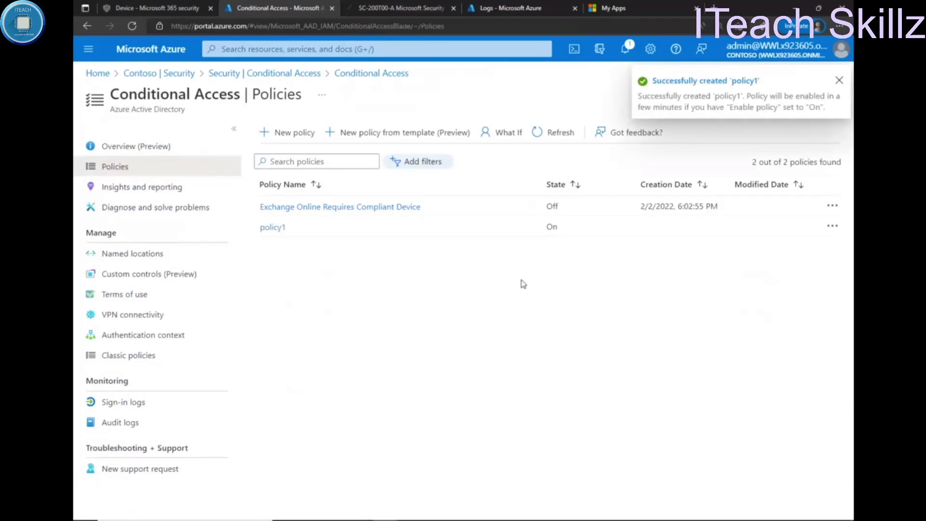
Reopen policy1 and inspect its 1 included user in the Select users and groups pane, then close it
{"action": "left_click", "coordinate": [281, 228]}
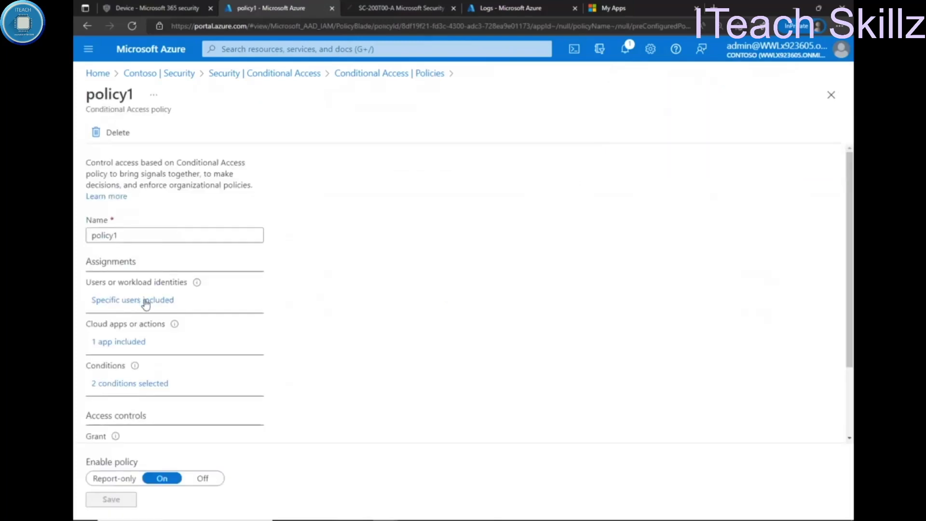
{"action": "left_click", "coordinate": [145, 303]}
{"action": "left_click", "coordinate": [304, 428]}
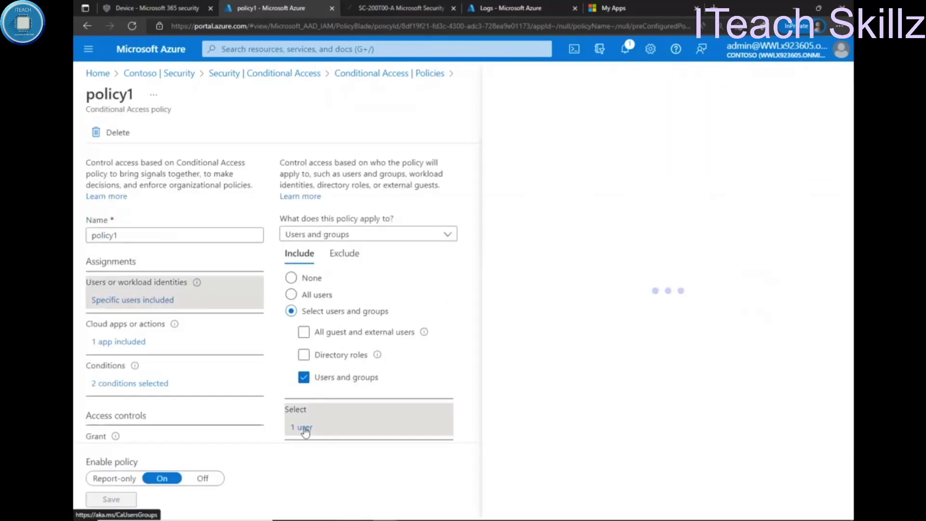
{"action": "scroll", "coordinate": [553, 236], "scroll_direction": "down", "scroll_amount": 2}
{"action": "scroll", "coordinate": [553, 236], "scroll_direction": "down", "scroll_amount": 5}
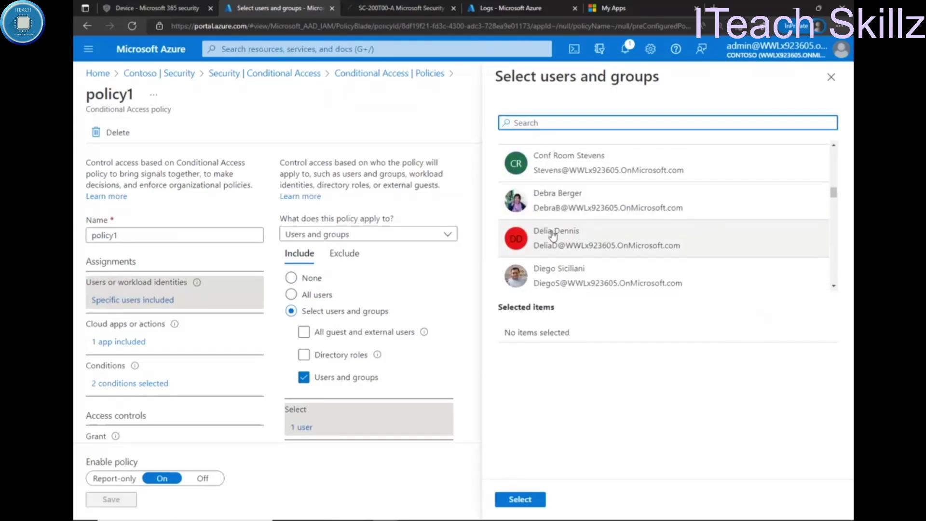
{"action": "scroll", "coordinate": [553, 235], "scroll_direction": "down", "scroll_amount": 7}
{"action": "scroll", "coordinate": [553, 236], "scroll_direction": "down", "scroll_amount": 5}
{"action": "scroll", "coordinate": [552, 236], "scroll_direction": "down", "scroll_amount": 5}
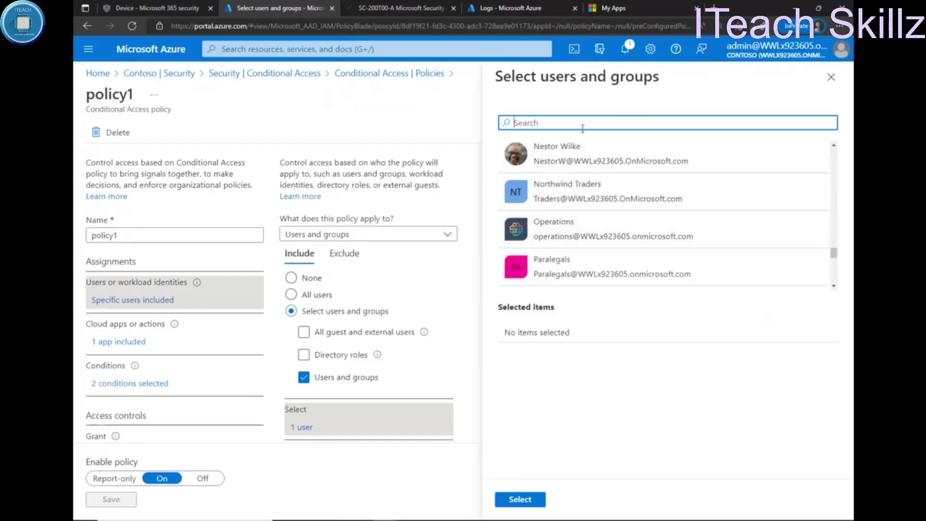
{"action": "type", "text": "user"}
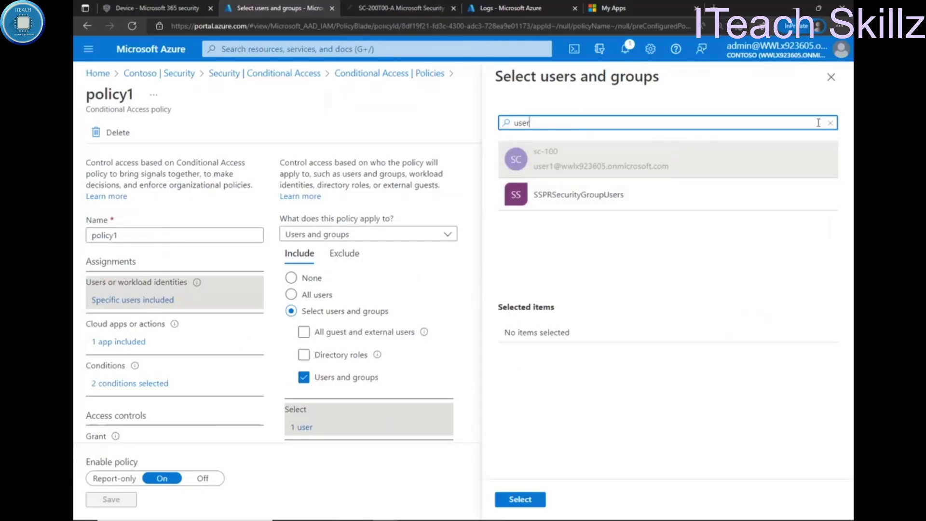
{"action": "left_click", "coordinate": [831, 78]}
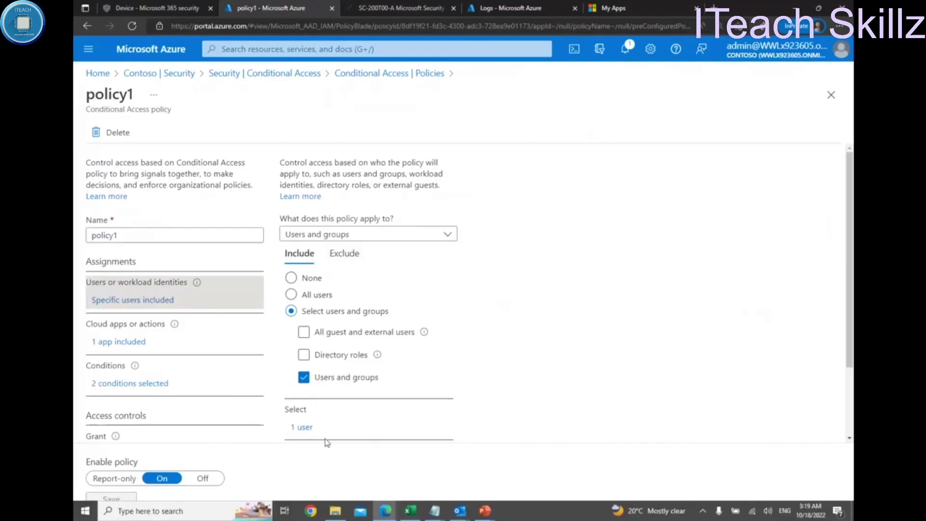
Open a new Incognito window and browse to portal.azure.com
{"action": "mouse_move", "coordinate": [308, 520]}
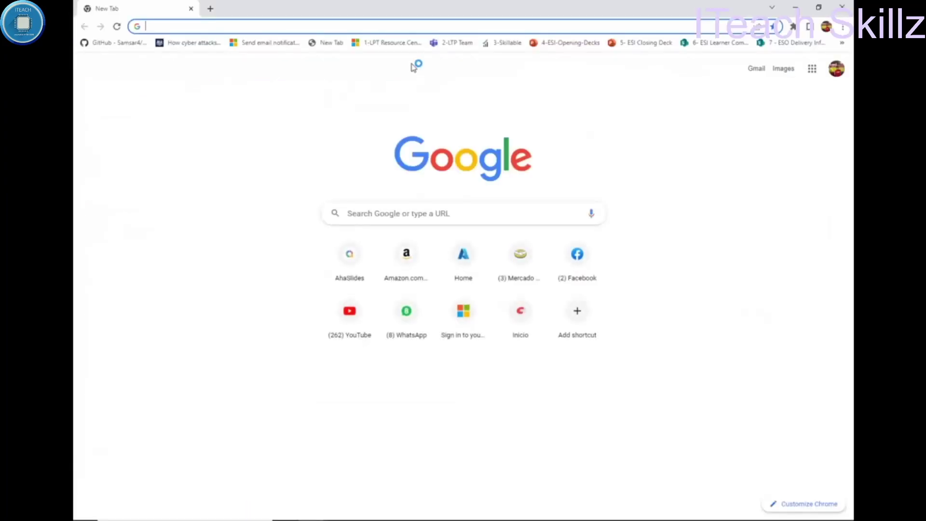
{"action": "left_click", "coordinate": [843, 27]}
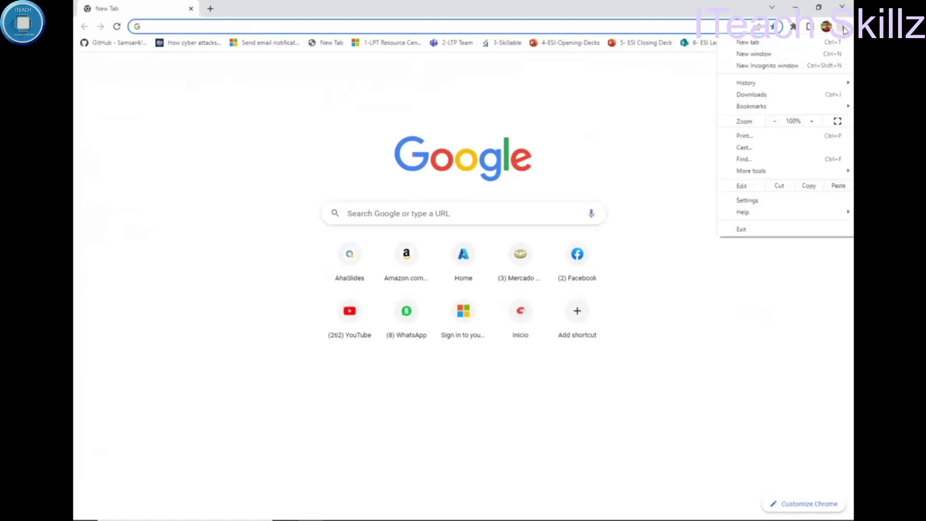
{"action": "left_click", "coordinate": [789, 66]}
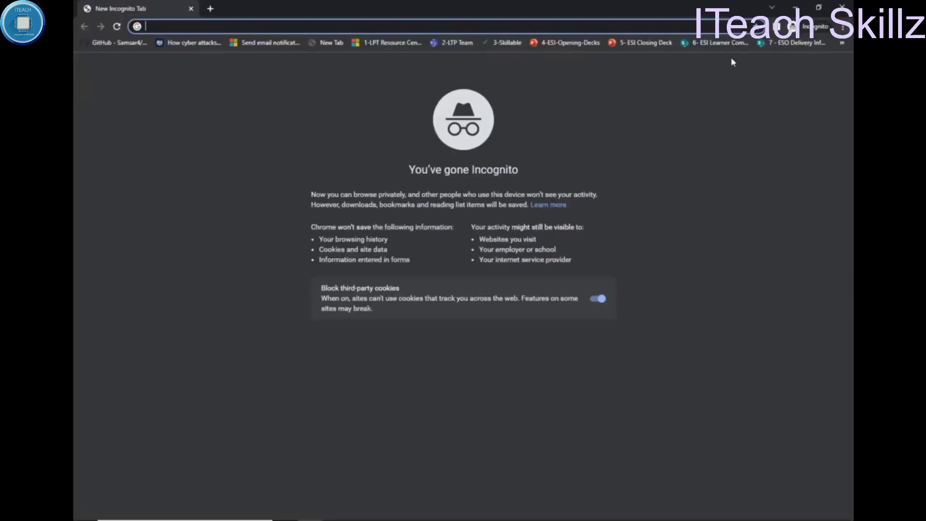
{"action": "type", "text": "portala"}
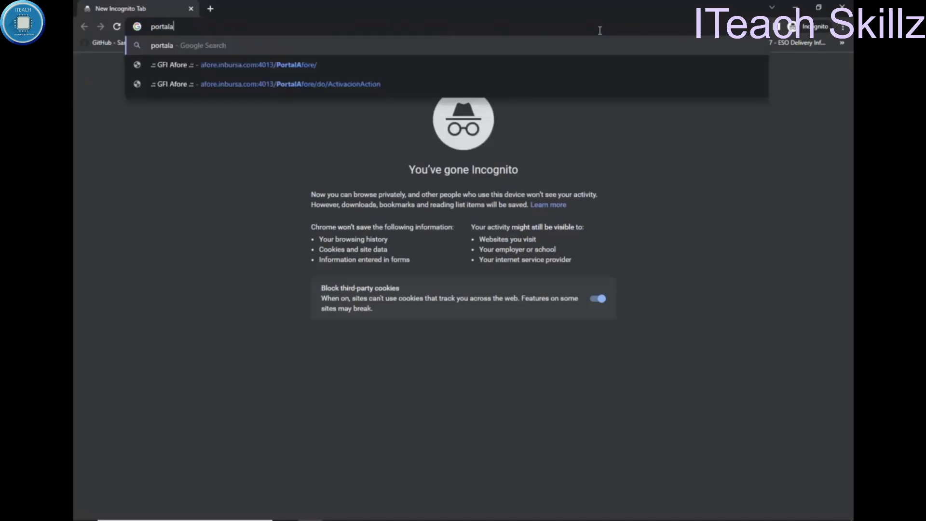
{"action": "key", "text": "BackSpace"}
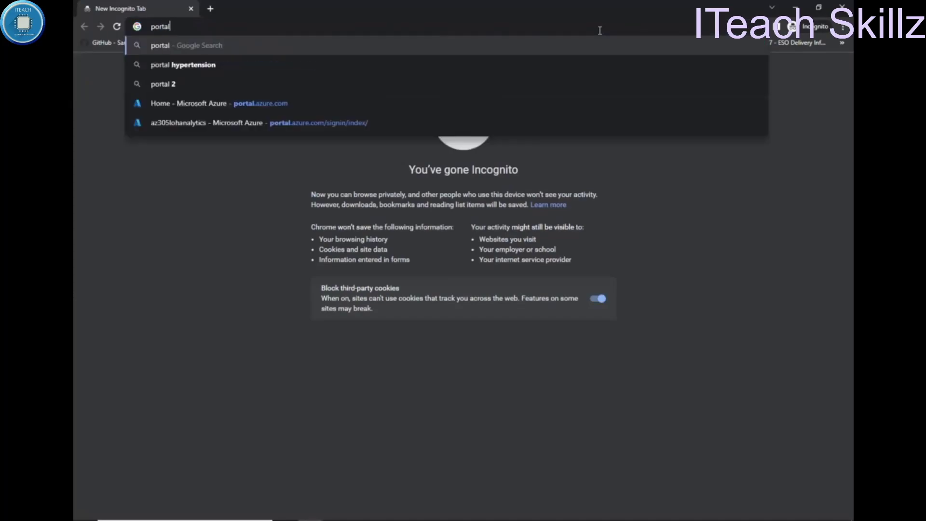
{"action": "type", "text": ".azure.com"}
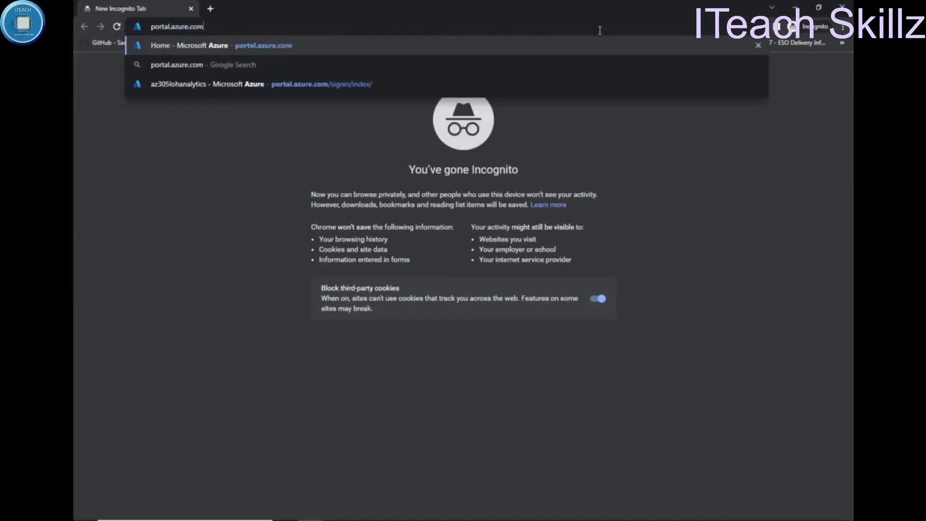
{"action": "key", "text": "Return"}
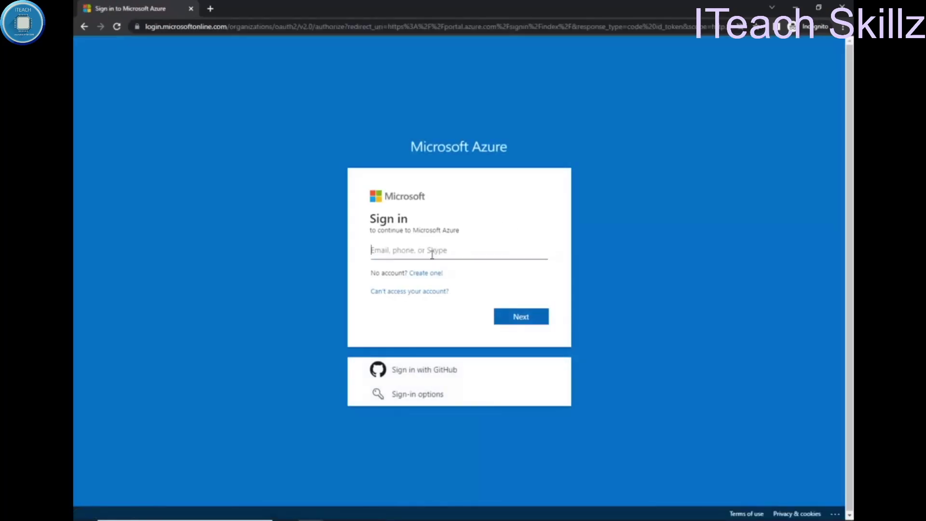
Enter user1@ followed by the tenant's primary domain copied from the Azure AD Overview
{"action": "type", "text": "user1@"}
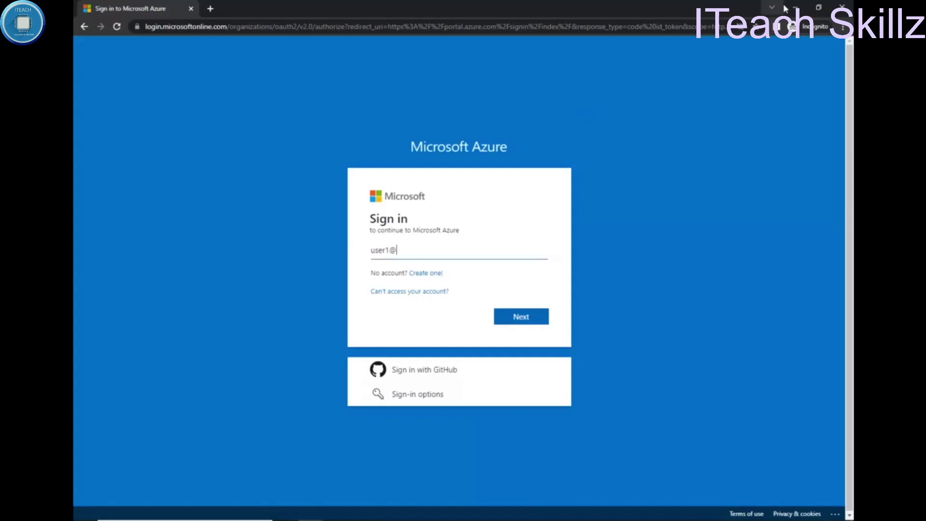
{"action": "left_click", "coordinate": [795, 8]}
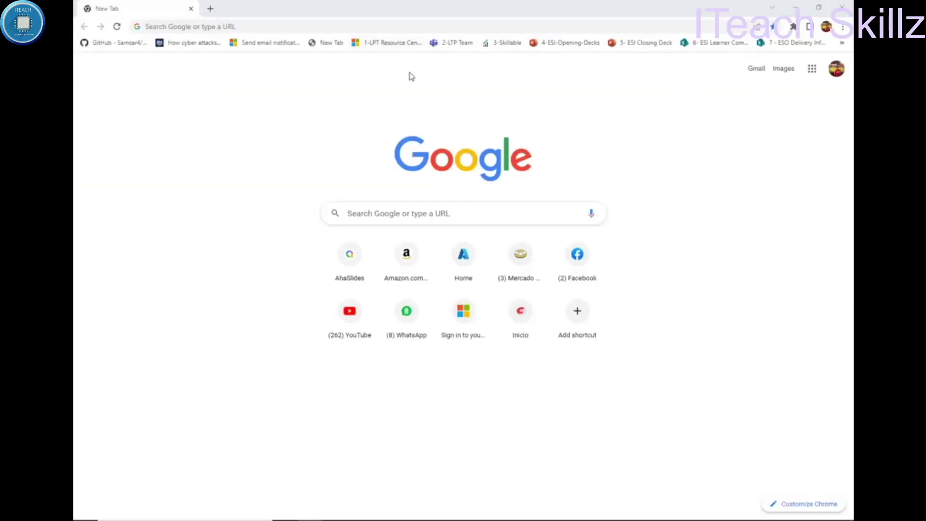
{"action": "key", "text": "alt+Tab"}
{"action": "left_click", "coordinate": [377, 118]}
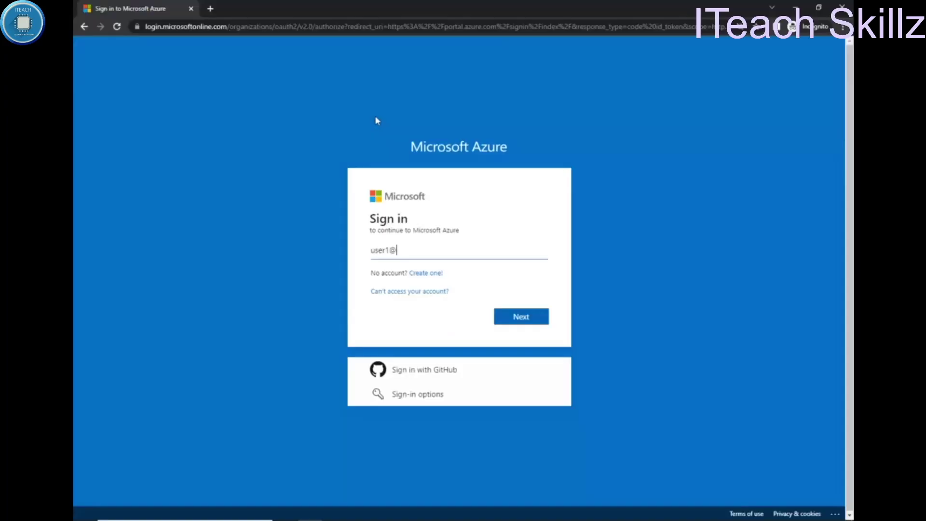
{"action": "key", "text": "alt+Tab"}
{"action": "key", "text": "Tab"}
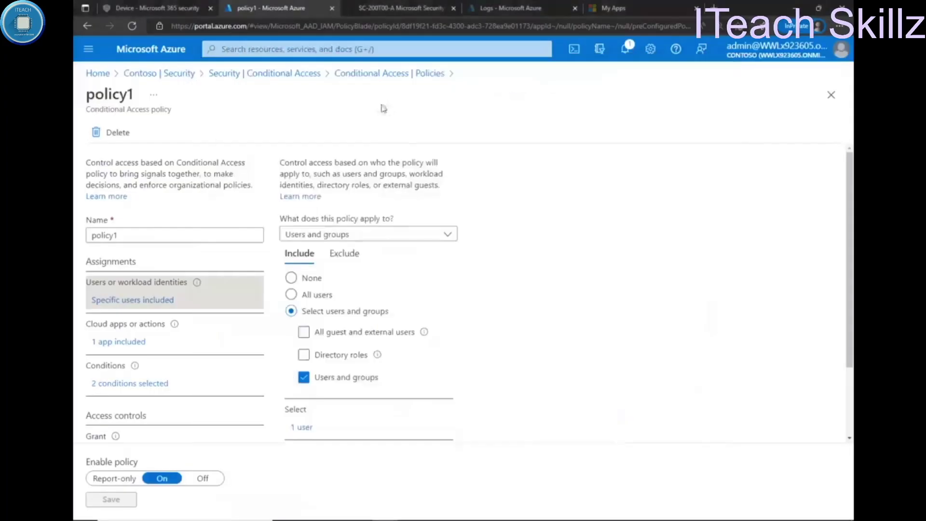
{"action": "left_click", "coordinate": [311, 48]}
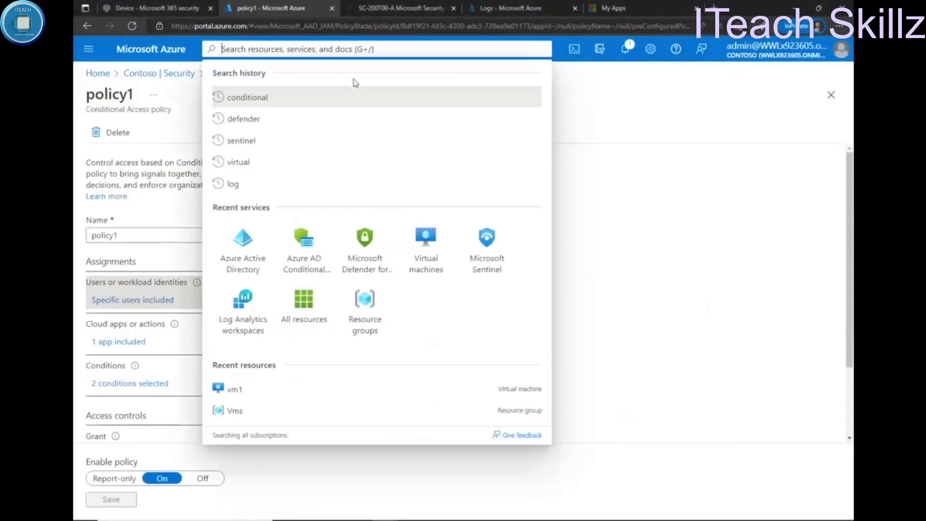
{"action": "left_click", "coordinate": [260, 252]}
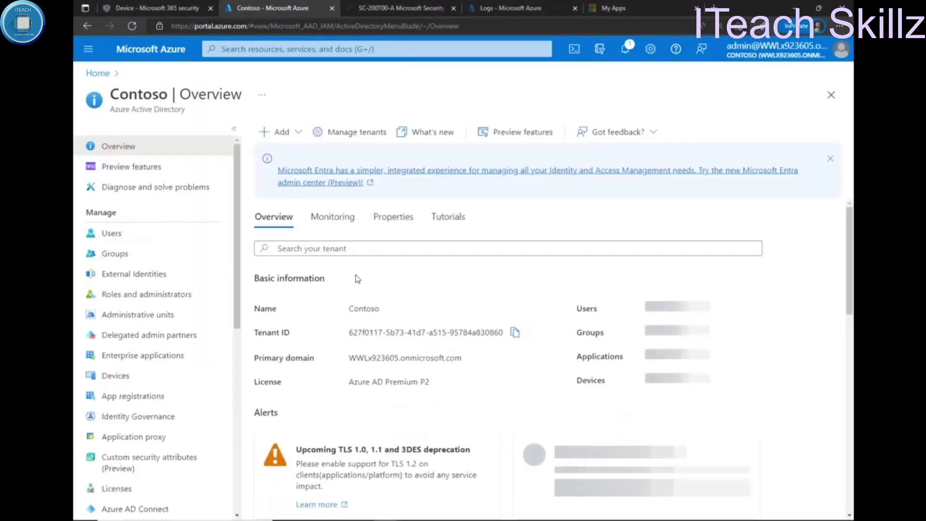
{"action": "left_click_drag", "start_coordinate": [351, 357], "coordinate": [473, 362]}
{"action": "key", "text": "ctrl+c"}
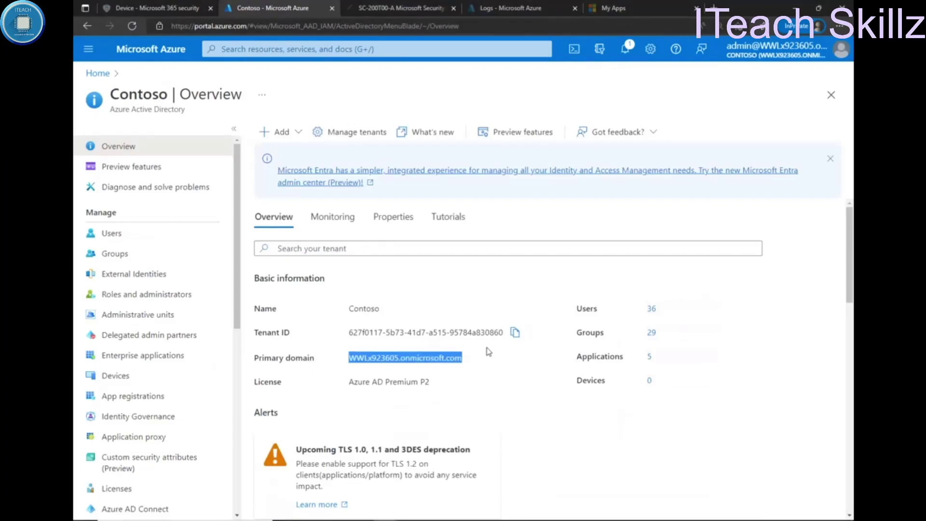
{"action": "left_click", "coordinate": [509, 261]}
{"action": "key", "text": "alt+Tab"}
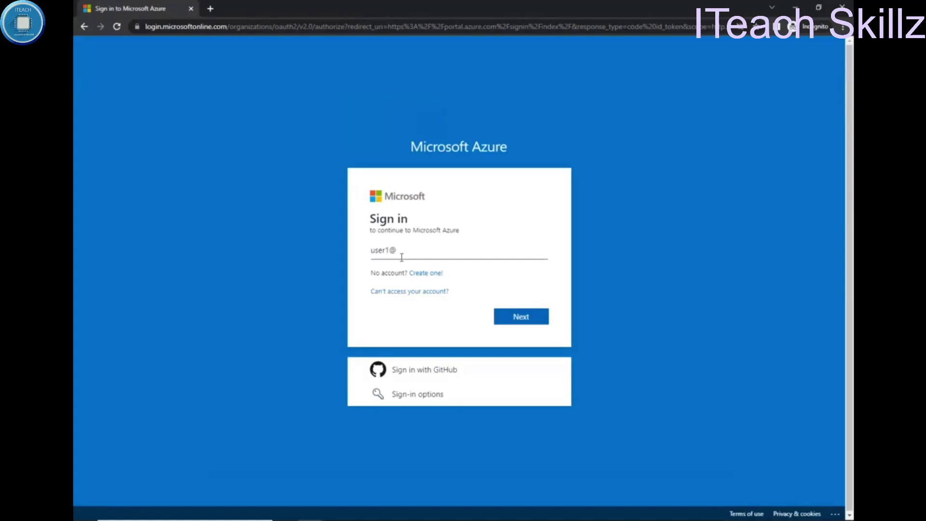
{"action": "key", "text": "ctrl+v"}
Continue to the password step and submit the test user's password
{"action": "left_click", "coordinate": [516, 316]}
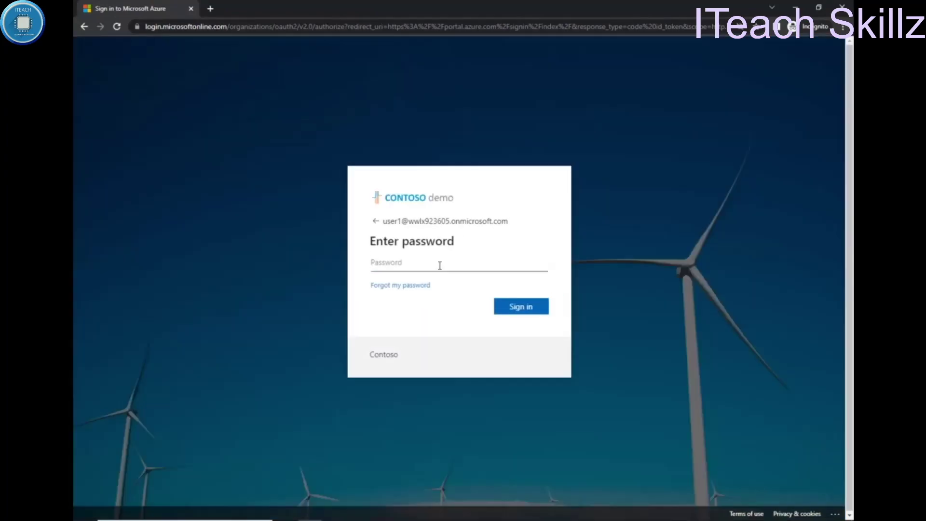
{"action": "type", "text": "************"}
{"action": "key", "text": "Return"}
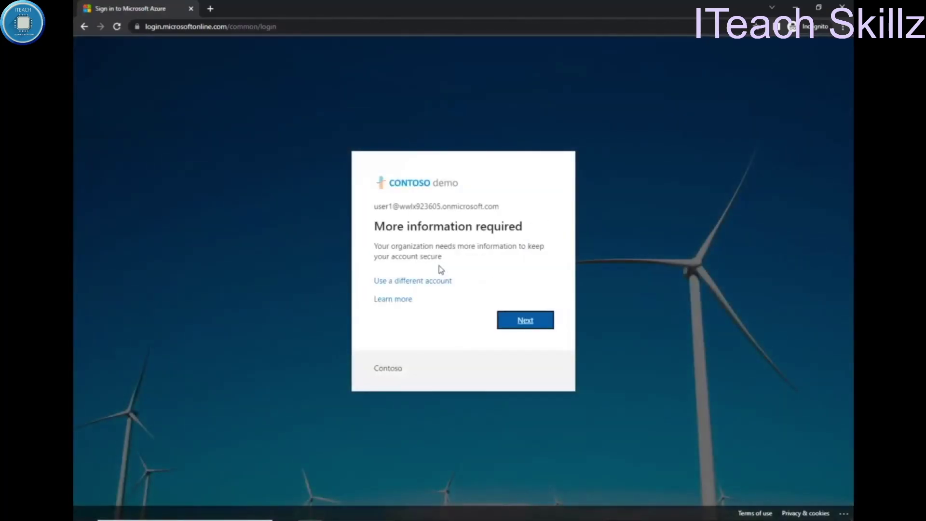
Acknowledge the More information required notice and proceed to security info registration
{"action": "left_click_drag", "start_coordinate": [375, 225], "coordinate": [540, 239]}
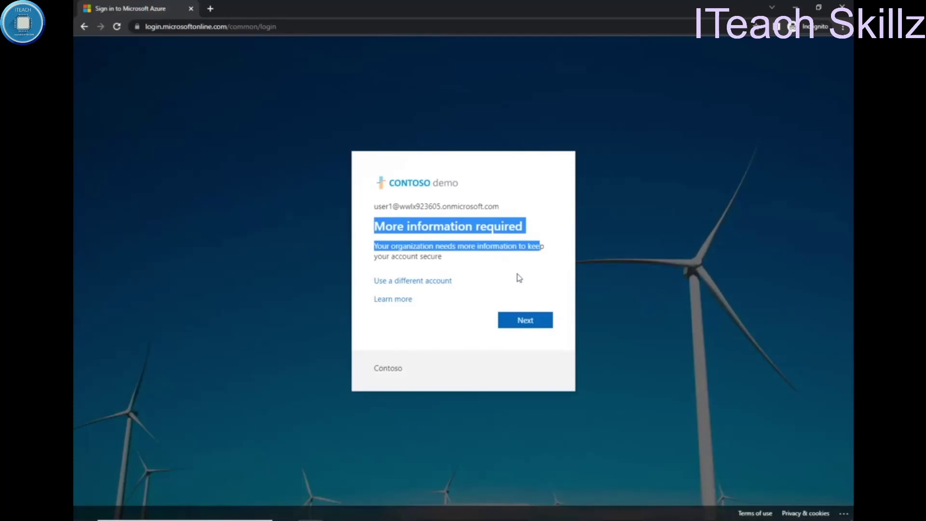
{"action": "left_click", "coordinate": [521, 322]}
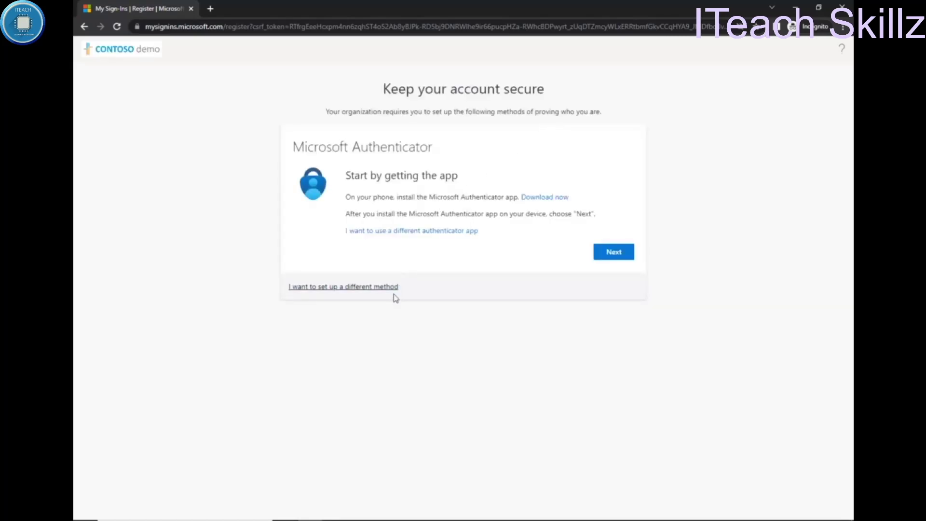
Choose Phone as the method, country code Mexico (+52), and submit the phone number for a texted code
{"action": "left_click", "coordinate": [370, 287]}
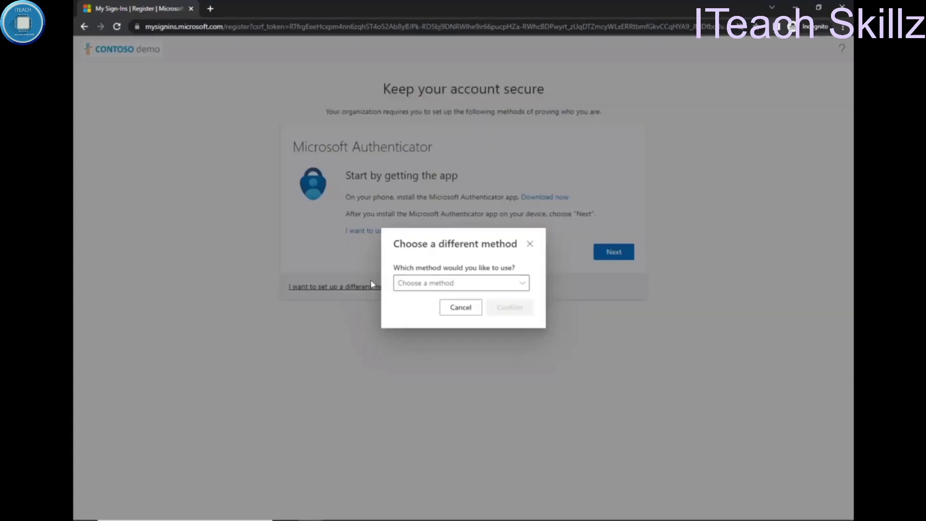
{"action": "left_click", "coordinate": [408, 288]}
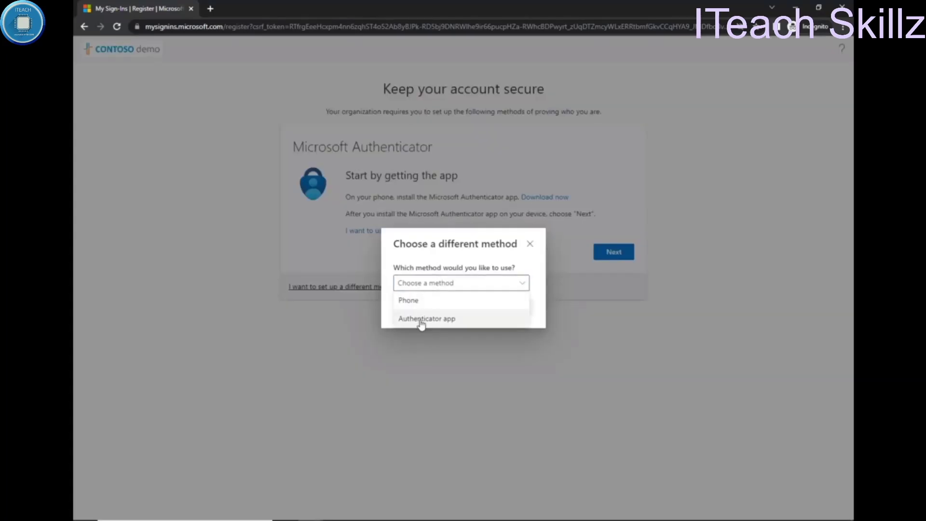
{"action": "left_click", "coordinate": [430, 303]}
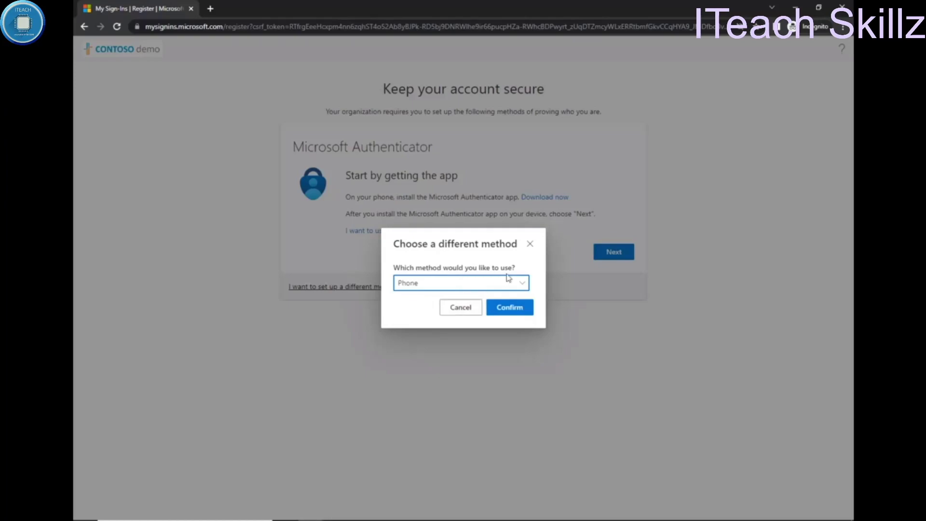
{"action": "left_click", "coordinate": [499, 309]}
{"action": "left_click", "coordinate": [422, 220]}
{"action": "type", "text": "mex"}
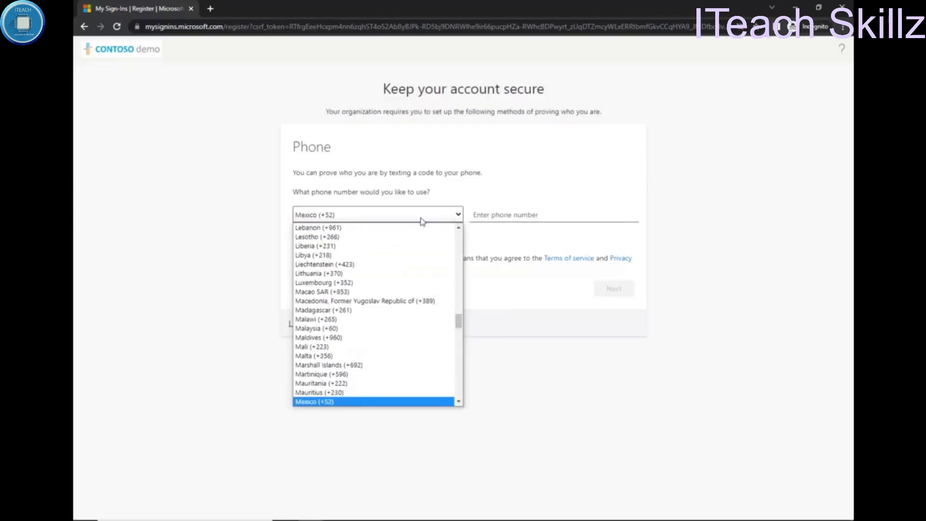
{"action": "key", "text": "Return"}
{"action": "key", "text": "Tab"}
{"action": "left_click", "coordinate": [598, 286]}
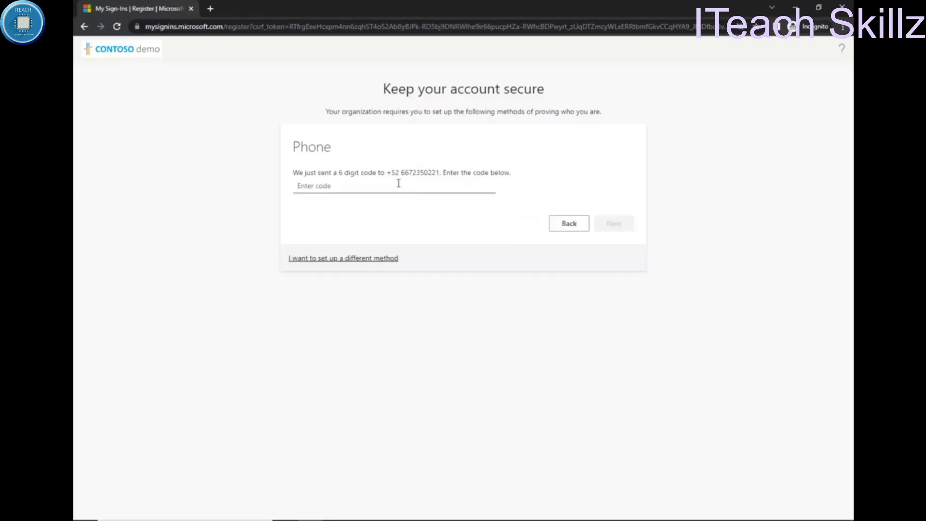
Enter the texted six-digit verification code and finish the security info setup
{"action": "left_click", "coordinate": [396, 184]}
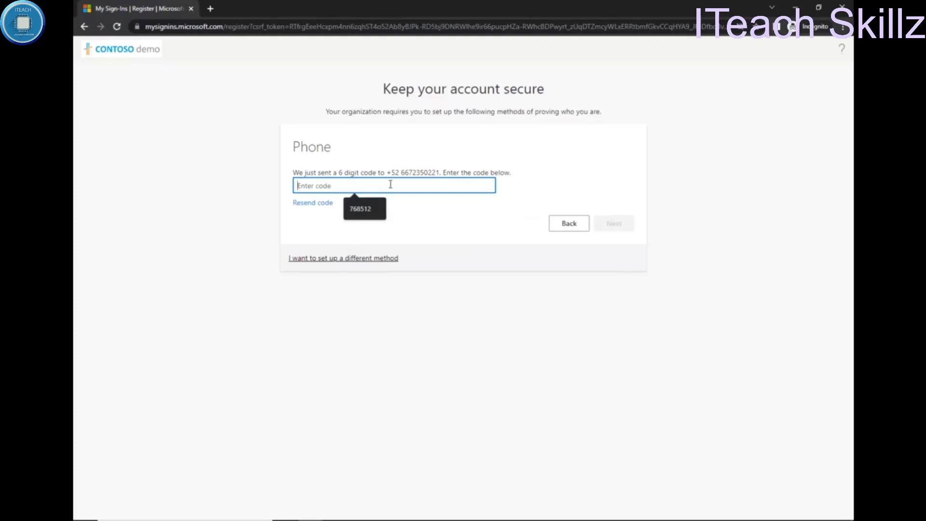
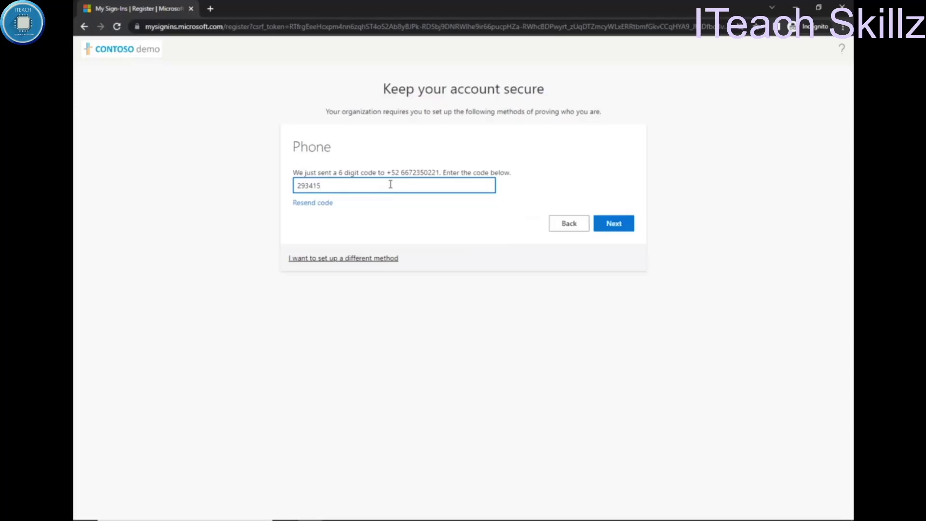
{"action": "left_click", "coordinate": [618, 225]}
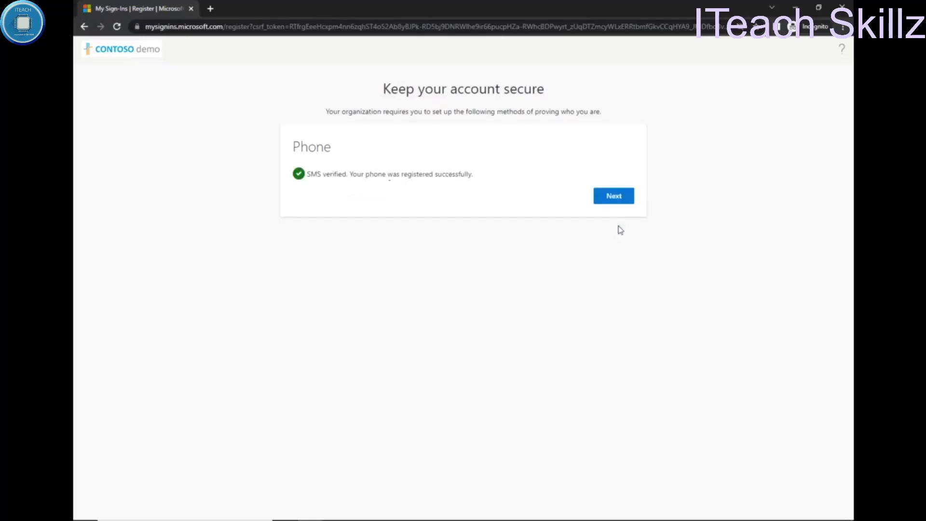
{"action": "left_click", "coordinate": [623, 199]}
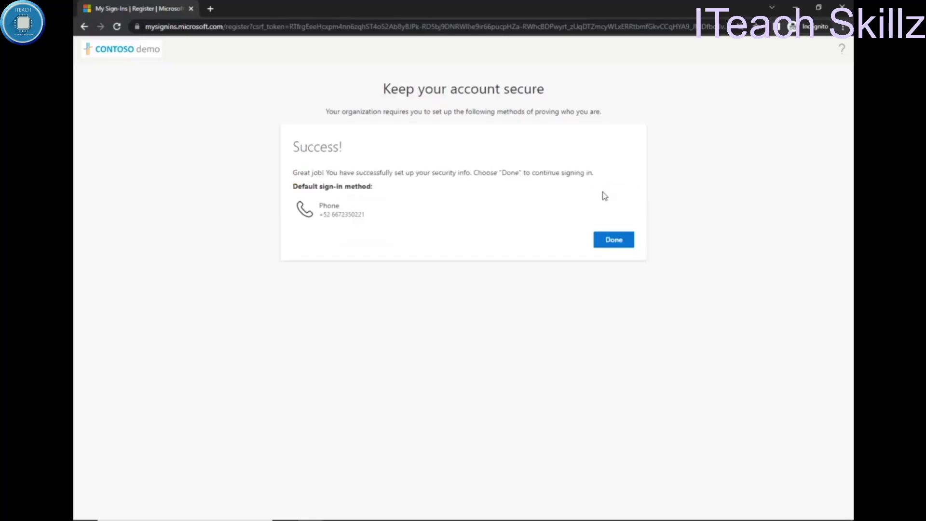
{"action": "left_click", "coordinate": [620, 244]}
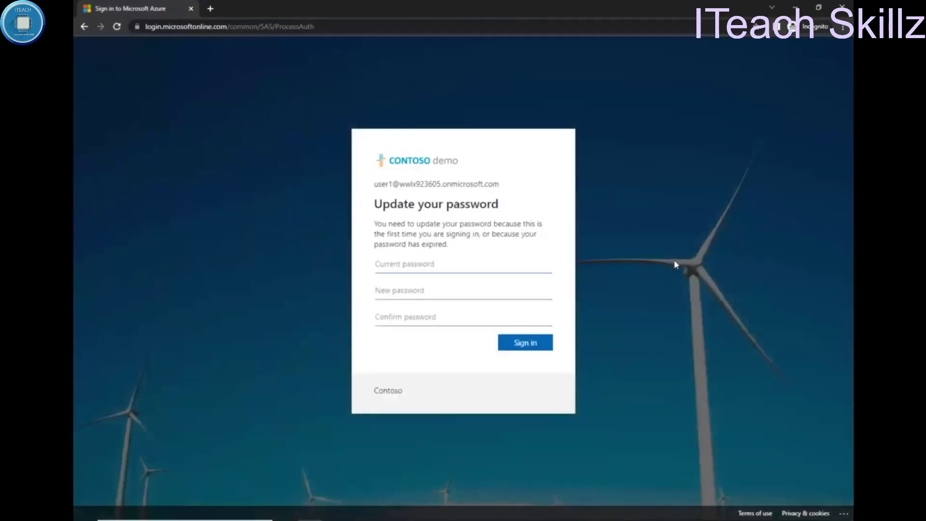
{"action": "left_click_drag", "start_coordinate": [375, 205], "coordinate": [507, 201]}
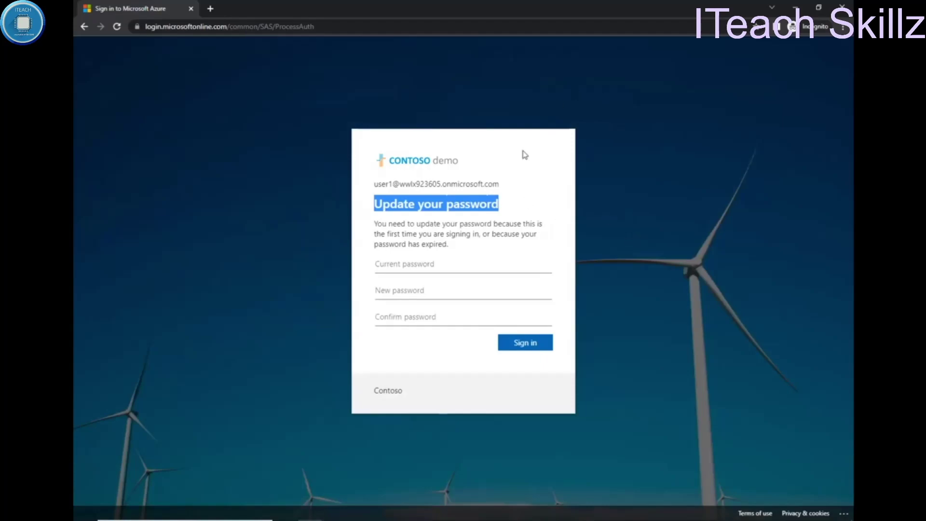
{"action": "left_click", "coordinate": [500, 185]}
{"action": "left_click_drag", "start_coordinate": [500, 185], "coordinate": [374, 184]}
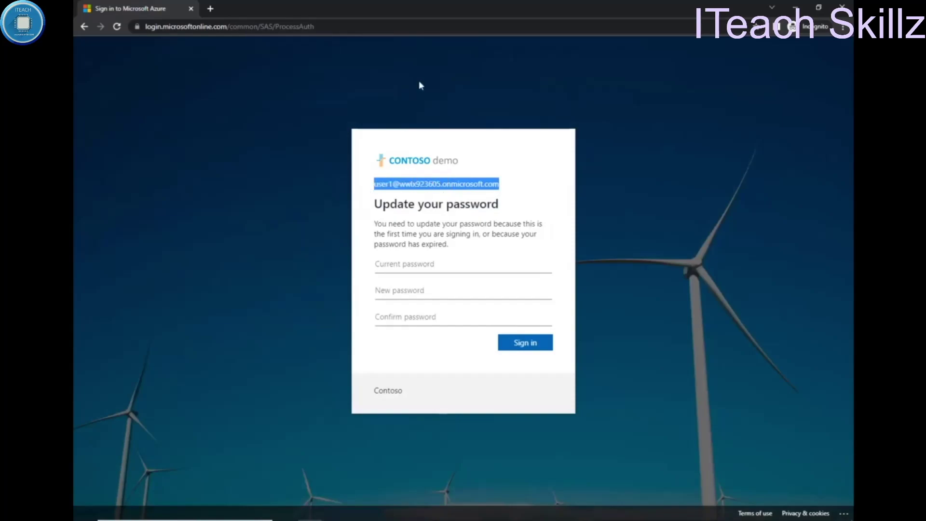
{"action": "left_click", "coordinate": [408, 27]}
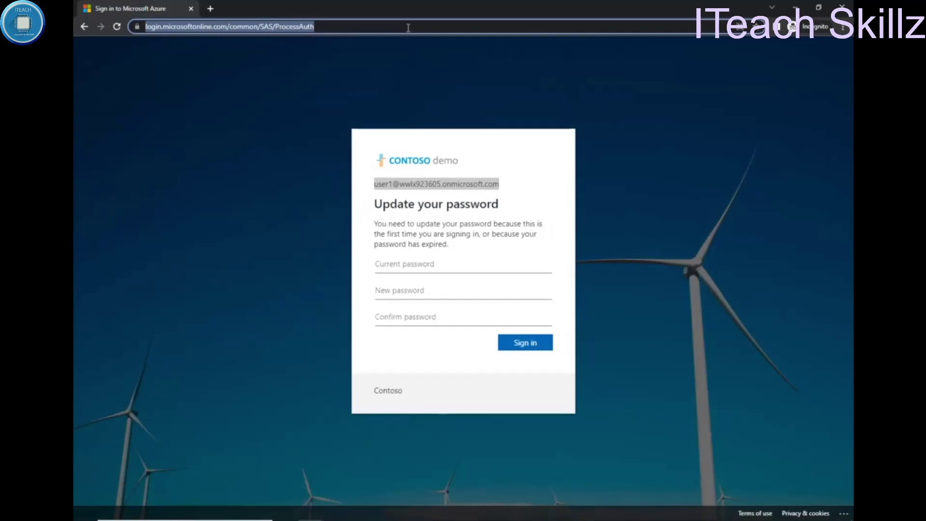
{"action": "type", "text": "login.micro"}
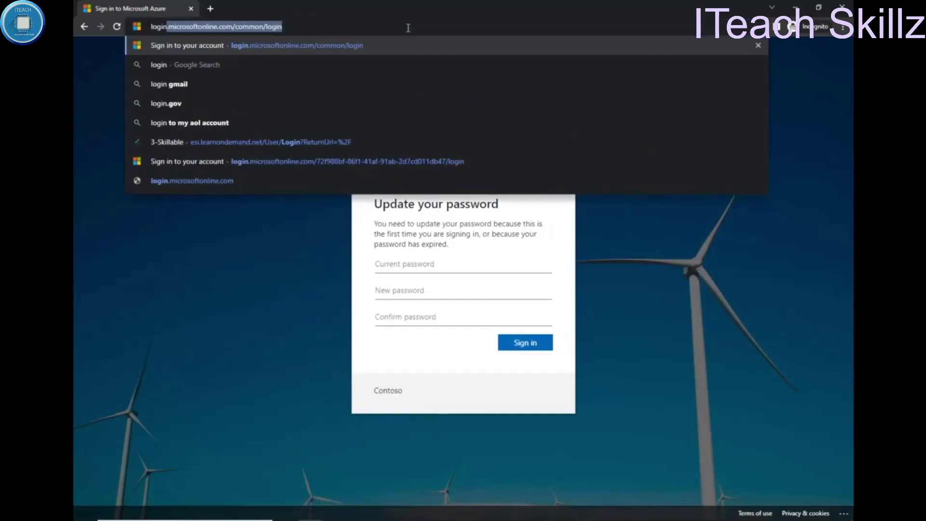
{"action": "type", "text": "softo"}
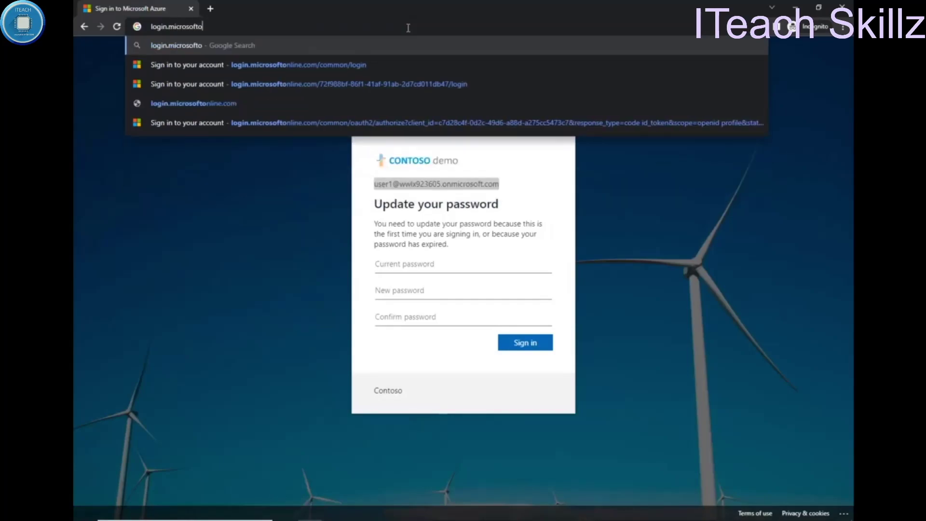
{"action": "type", "text": "nline.com"}
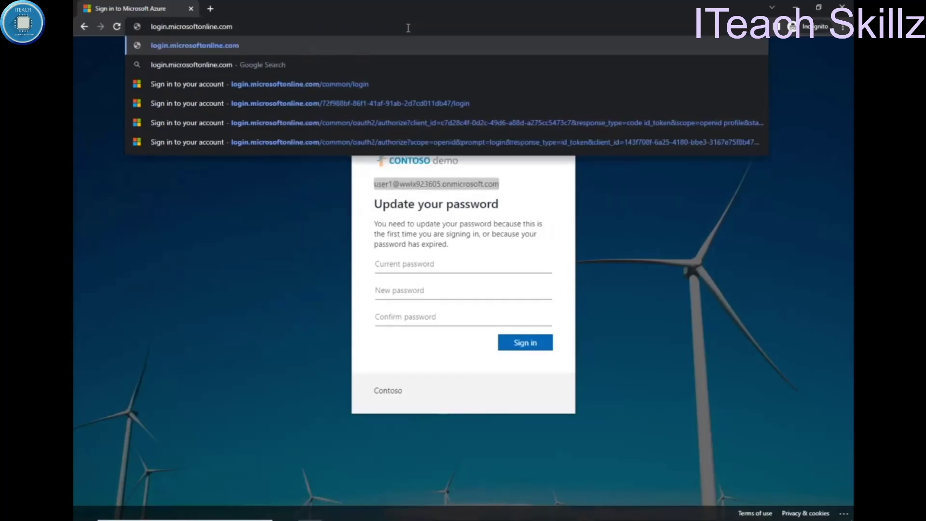
{"action": "key", "text": "Return"}
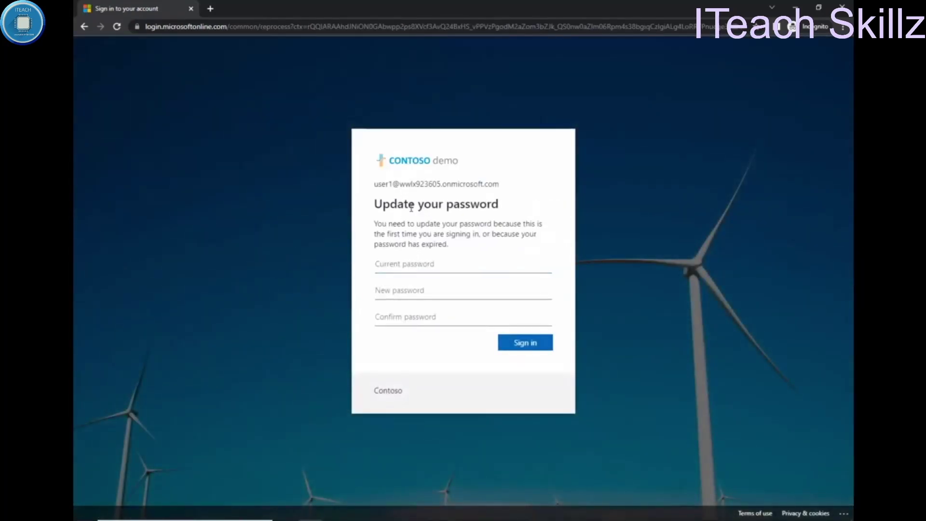
Enter the current password plus a new password and its confirmation, then submit the change
{"action": "left_click", "coordinate": [436, 262]}
{"action": "key", "text": "Tab"}
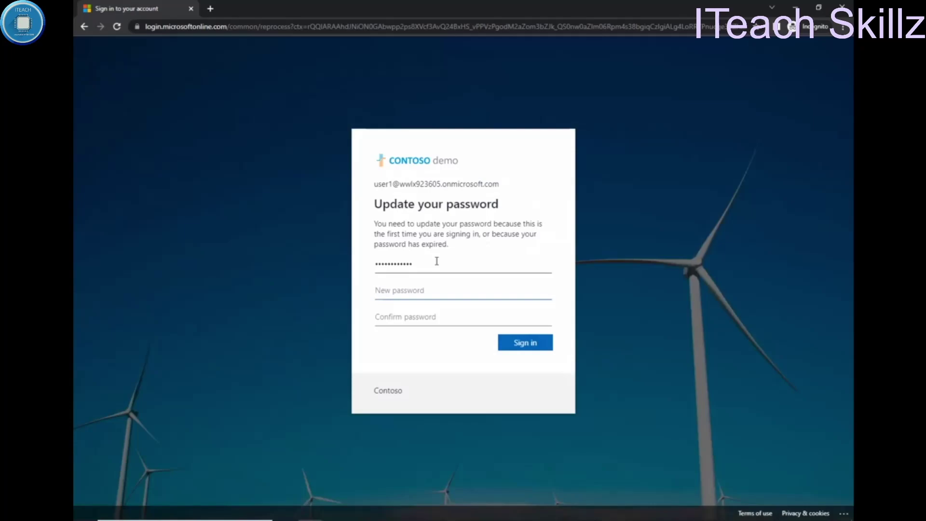
{"action": "double_click", "coordinate": [437, 261]}
{"action": "type", "text": "************"}
{"action": "left_click", "coordinate": [427, 293]}
{"action": "type", "text": "************"}
{"action": "key", "text": "Tab"}
{"action": "type", "text": "**"}
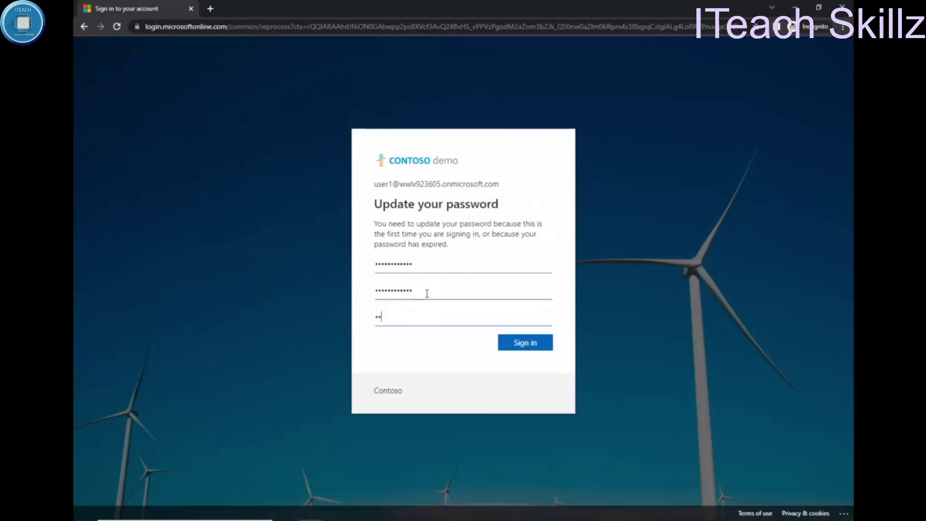
{"action": "type", "text": "***********"}
{"action": "key", "text": "BackSpace"}
{"action": "key", "text": "BackSpace"}
{"action": "key", "text": "BackSpace"}
{"action": "key", "text": "BackSpace"}
{"action": "key", "text": "BackSpace"}
{"action": "key", "text": "BackSpace"}
{"action": "key", "text": "BackSpace"}
{"action": "key", "text": "BackSpace"}
{"action": "key", "text": "BackSpace"}
{"action": "key", "text": "BackSpace"}
{"action": "key", "text": "BackSpace"}
{"action": "key", "text": "BackSpace"}
{"action": "key", "text": "BackSpace"}
{"action": "type", "text": "*************"}
{"action": "left_click", "coordinate": [531, 348]}
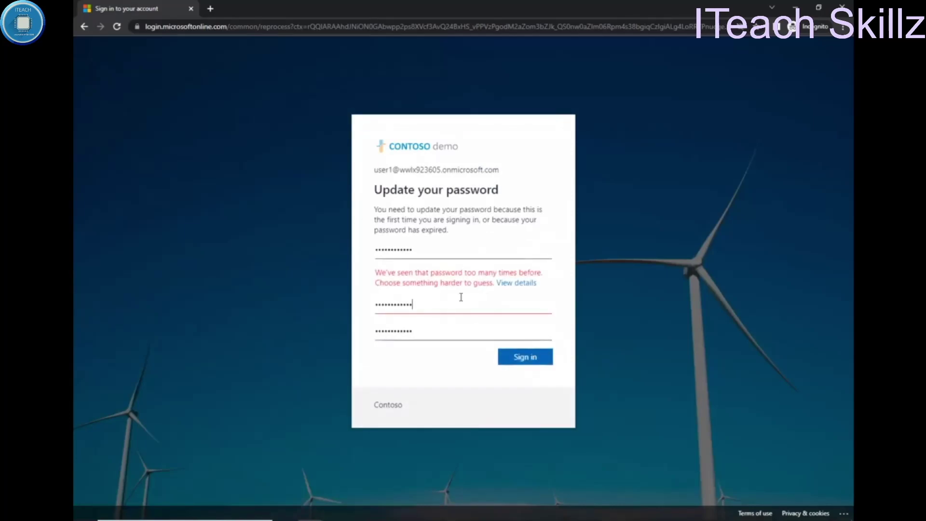
Replace the rejected new password with a stronger one, fix the confirmation, and resubmit
{"action": "double_click", "coordinate": [446, 306]}
{"action": "key", "text": "BackSpace"}
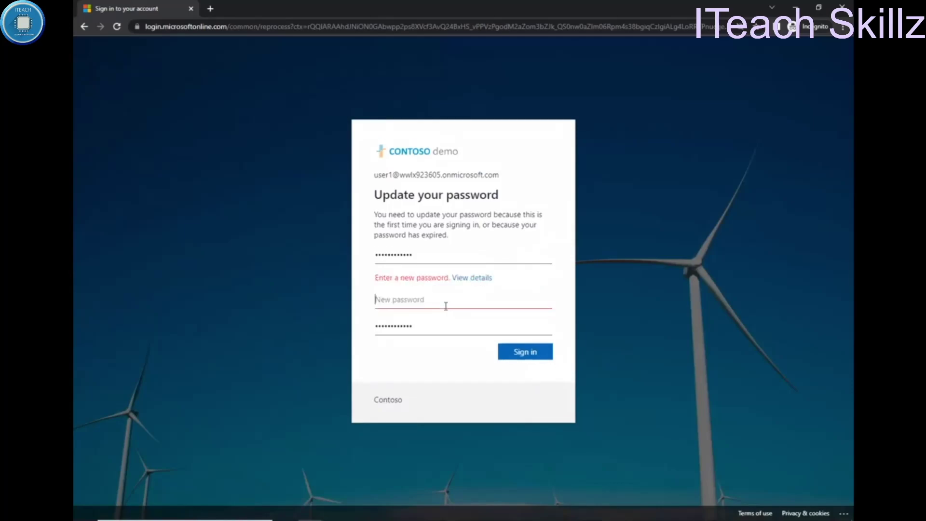
{"action": "type", "text": "********"}
{"action": "key", "text": "Tab"}
{"action": "key", "text": "BackSpace"}
{"action": "key", "text": "BackSpace"}
{"action": "key", "text": "BackSpace"}
{"action": "key", "text": "BackSpace"}
{"action": "key", "text": "BackSpace"}
{"action": "key", "text": "BackSpace"}
{"action": "key", "text": "BackSpace"}
{"action": "key", "text": "BackSpace"}
{"action": "key", "text": "BackSpace"}
{"action": "key", "text": "BackSpace"}
{"action": "key", "text": "BackSpace"}
{"action": "key", "text": "BackSpace"}
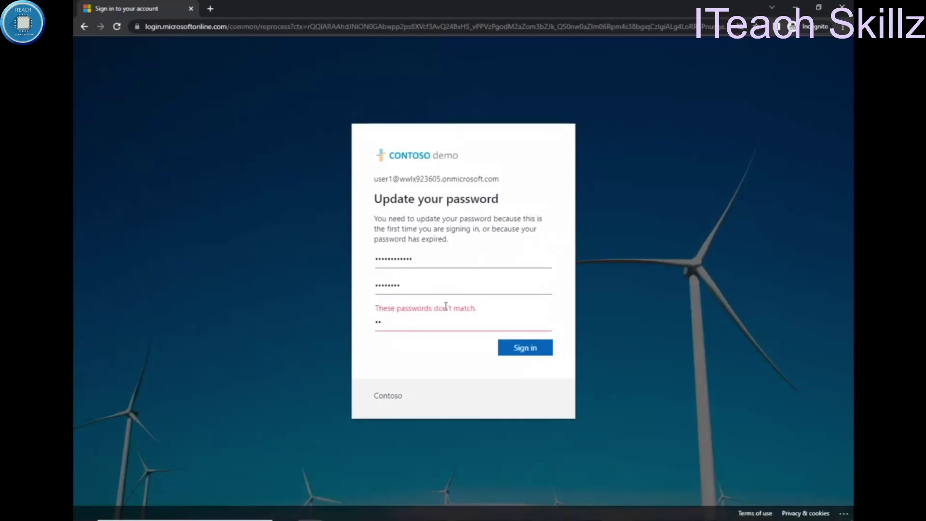
{"action": "type", "text": "********"}
{"action": "key", "text": "Return"}
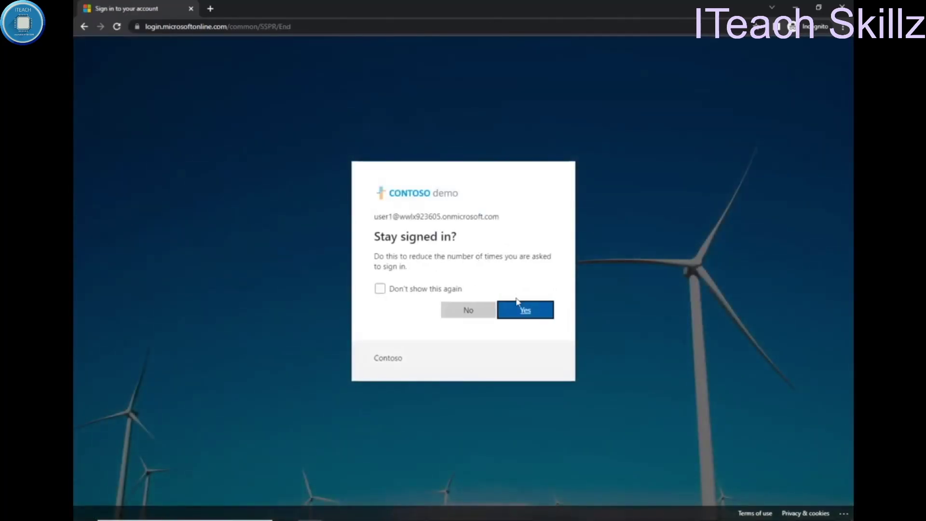
Answer Yes to Stay signed in? and select the browser's address bar
{"action": "left_click", "coordinate": [523, 310]}
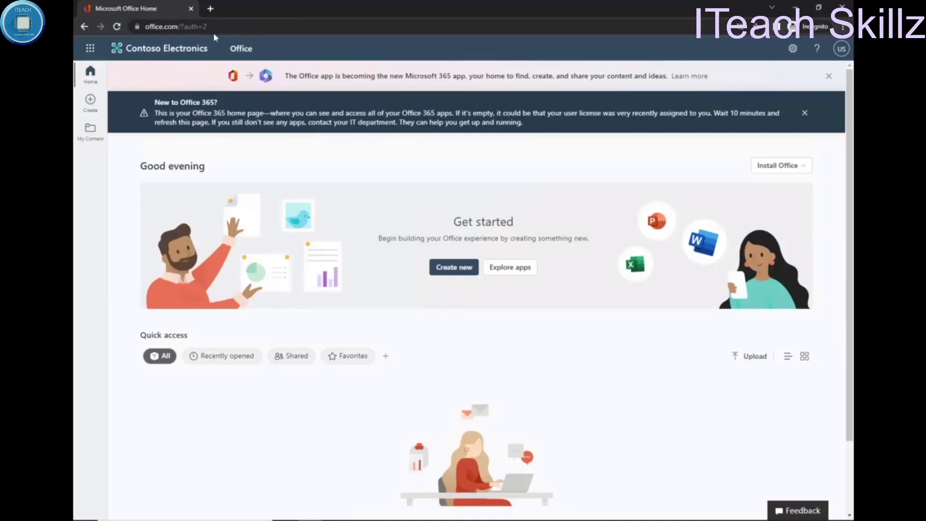
{"action": "left_click", "coordinate": [224, 22]}
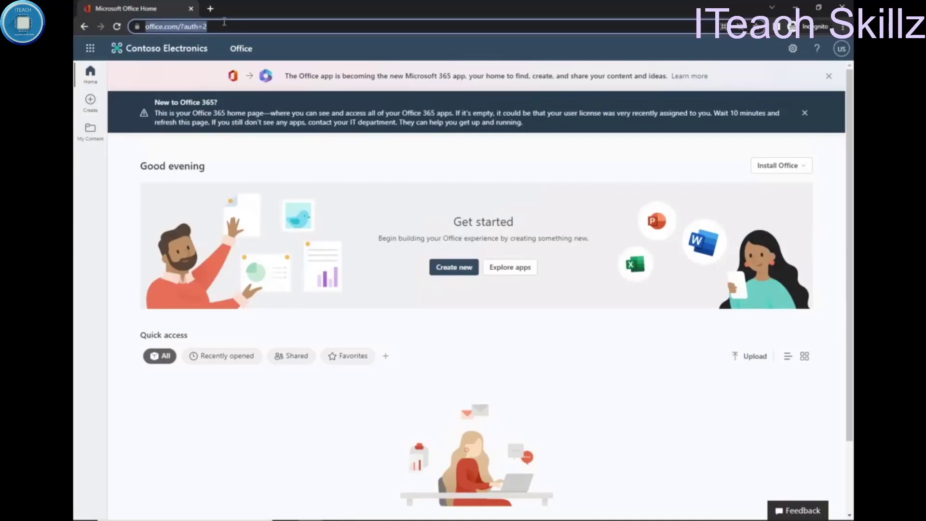
Go to the Azure portal and verify identity with the code texted to the phone
{"action": "type", "text": "portal"}
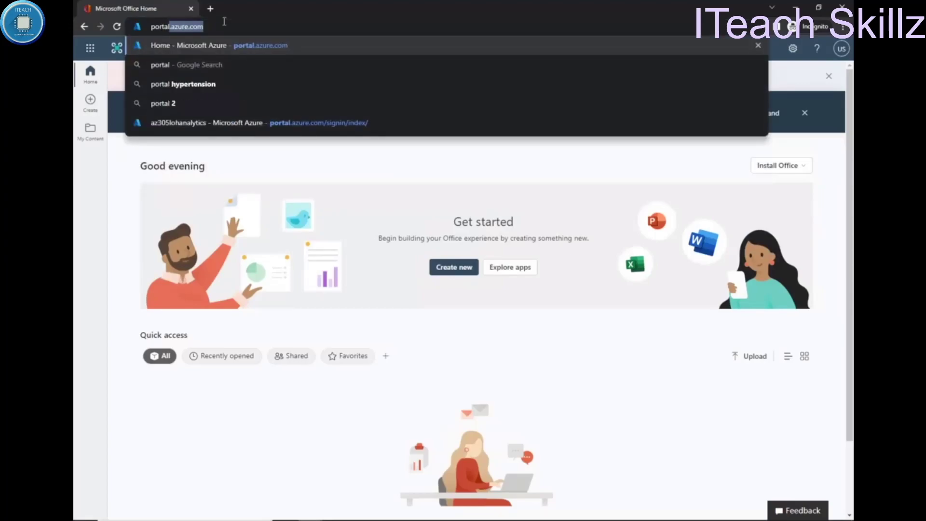
{"action": "key", "text": "Return"}
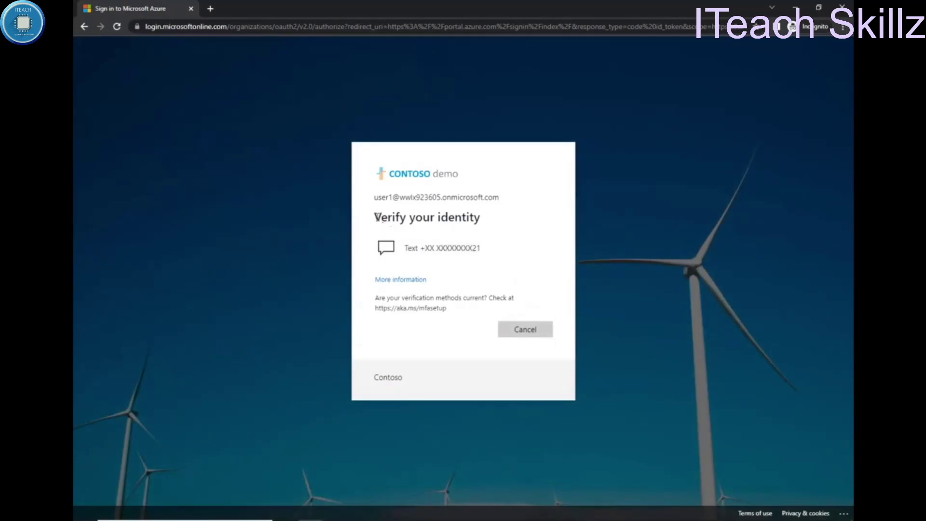
{"action": "left_click_drag", "start_coordinate": [377, 217], "coordinate": [493, 224]}
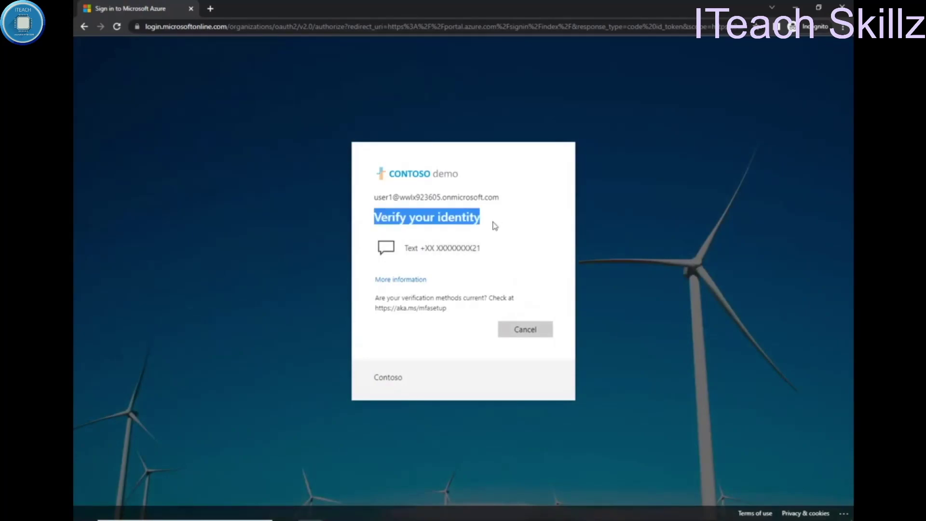
{"action": "left_click", "coordinate": [479, 256]}
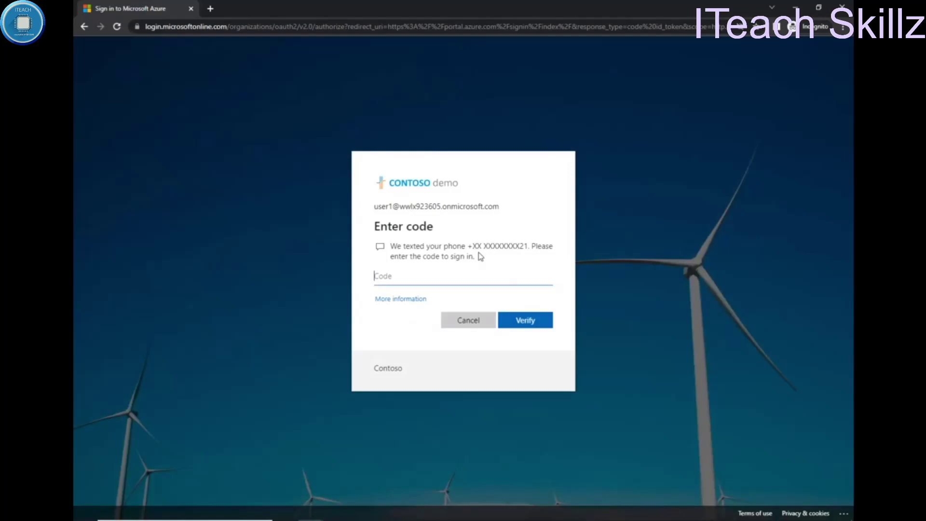
{"action": "left_click", "coordinate": [526, 316]}
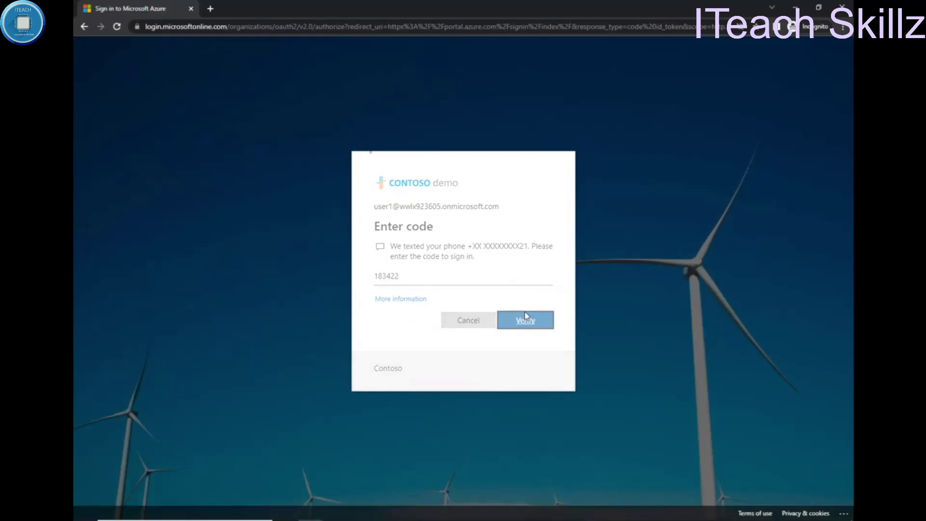